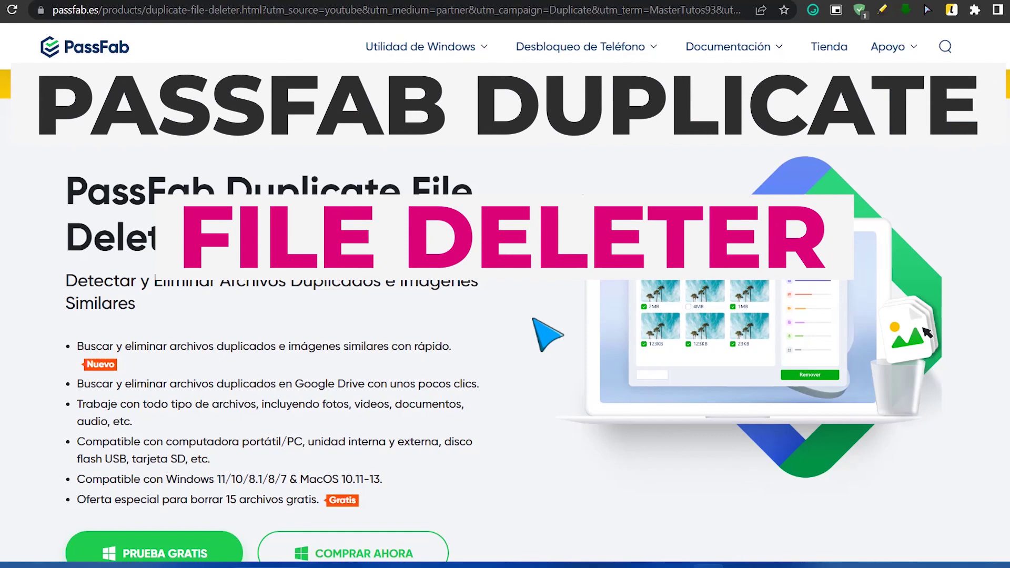
# - Review the PassFab Duplicate File Deleter product page, including its features, supported file formats and technical specifications
pyautogui.scroll(-7, 509, 350)
pyautogui.scroll(-20, 499, 367)
pyautogui.scroll(-17, 513, 382)
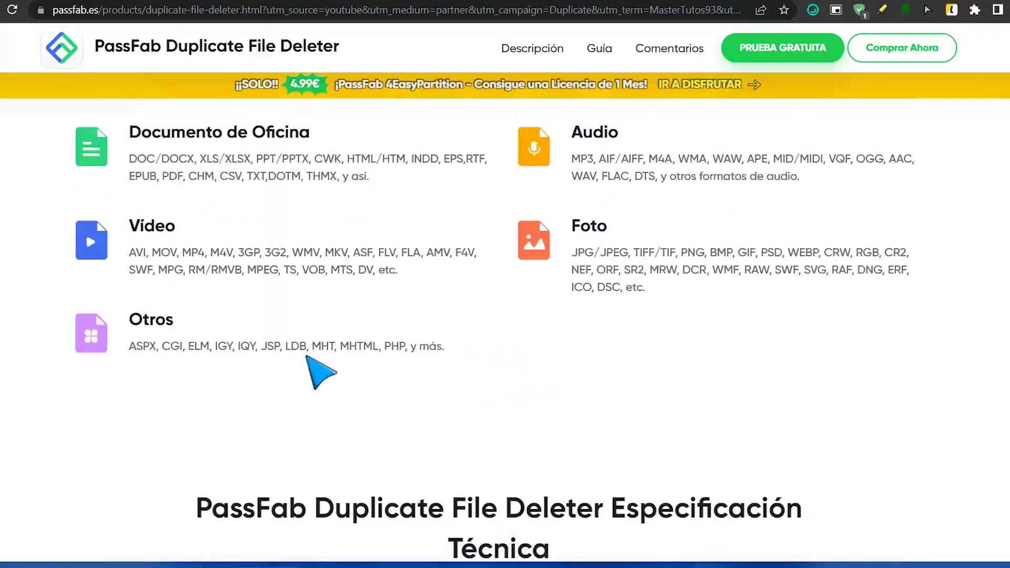
pyautogui.scroll(-5, 589, 339)
pyautogui.scroll(-20, 594, 347)
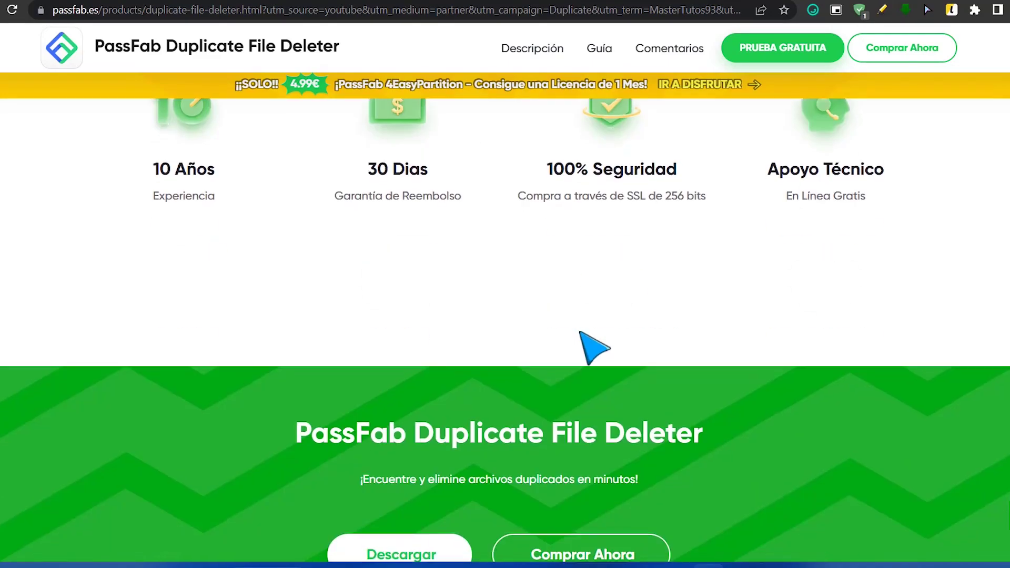
pyautogui.scroll(-10, 594, 347)
pyautogui.scroll(10, 595, 347)
pyautogui.scroll(20, 581, 333)
pyautogui.scroll(15, 594, 348)
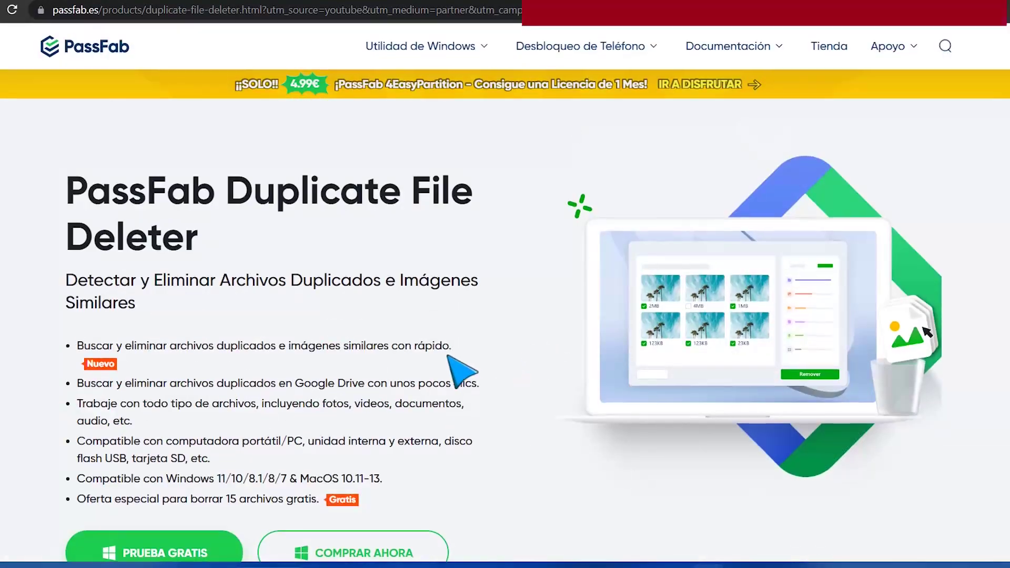
pyautogui.scroll(-1, 448, 356)
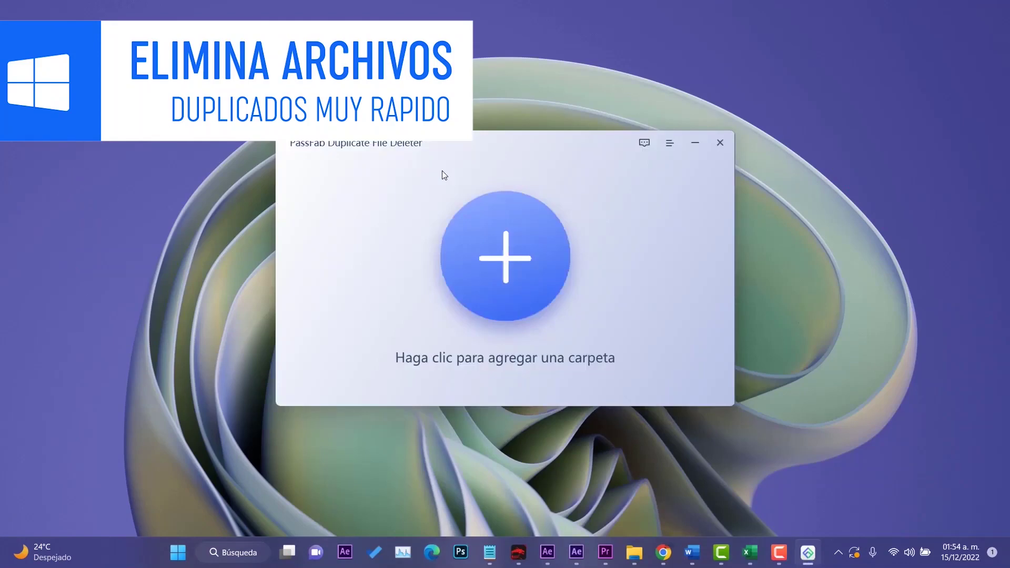
# - Add the Imágenes folder of the main user profile under Users on Disco local (C:) as a scan location
pyautogui.click(522, 247)
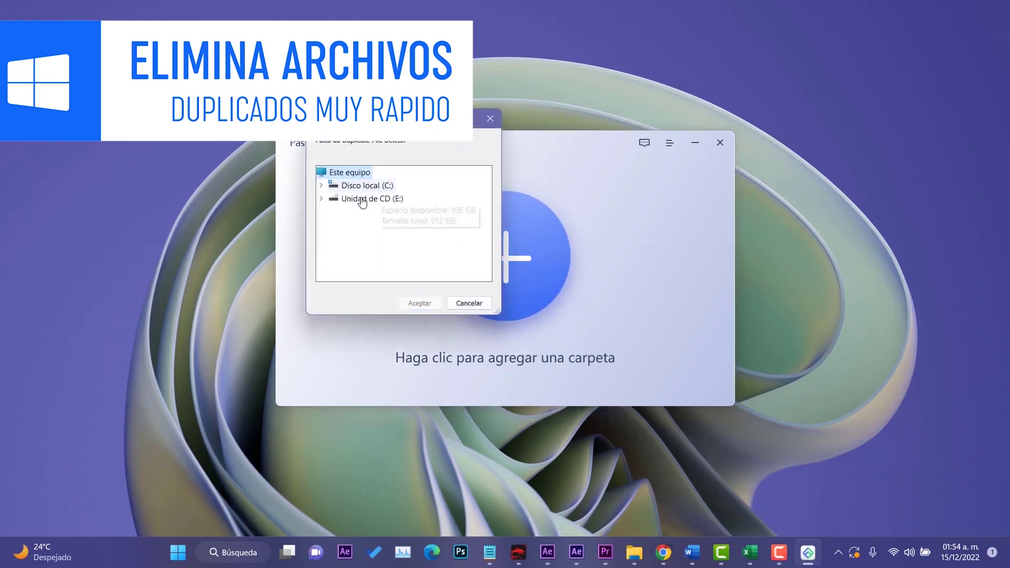
pyautogui.click(325, 185)
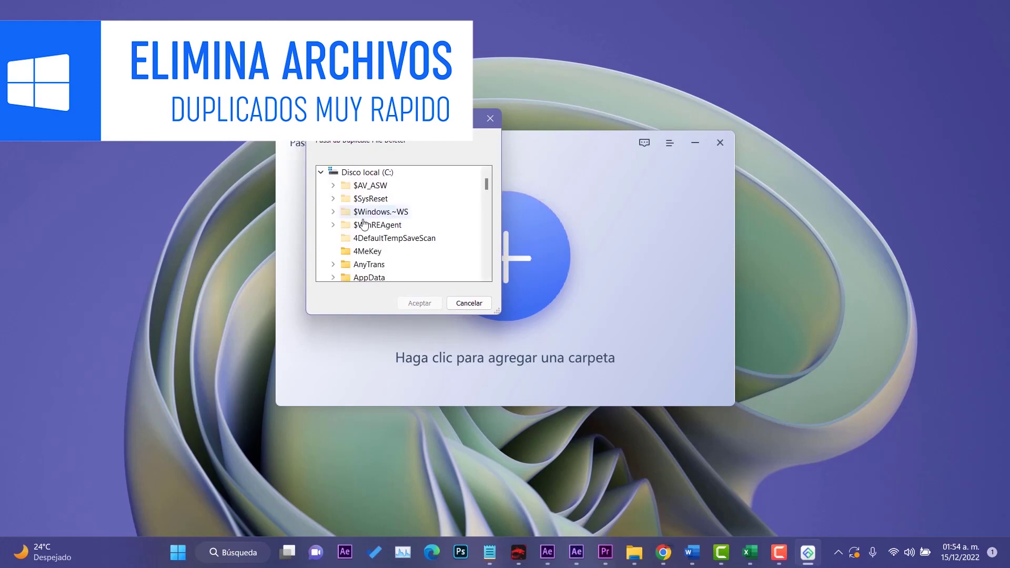
pyautogui.scroll(-10, 389, 252)
pyautogui.scroll(-15, 388, 256)
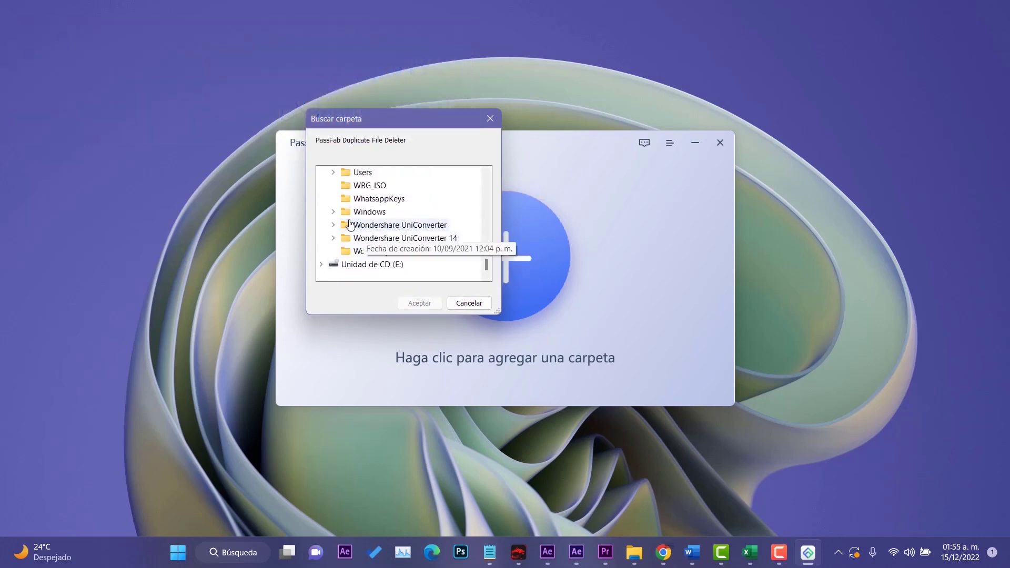
pyautogui.scroll(2, 356, 232)
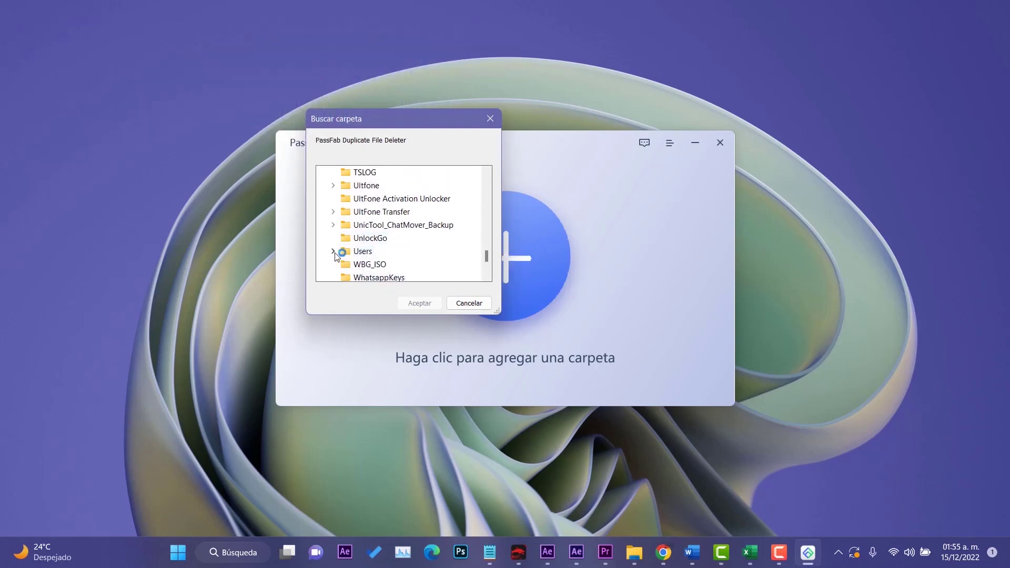
pyautogui.click(334, 245)
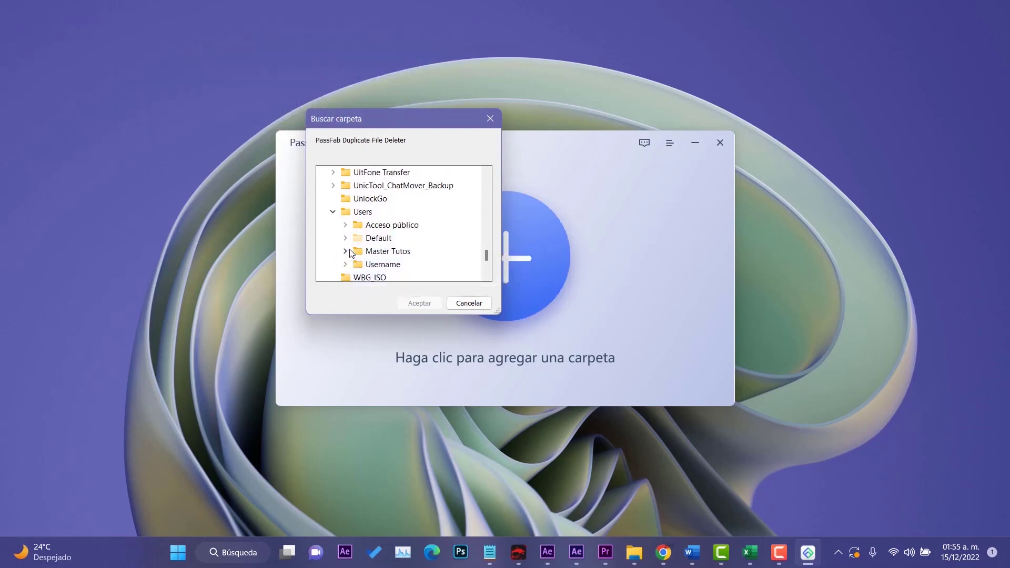
pyautogui.click(346, 251)
pyautogui.scroll(-2, 402, 220)
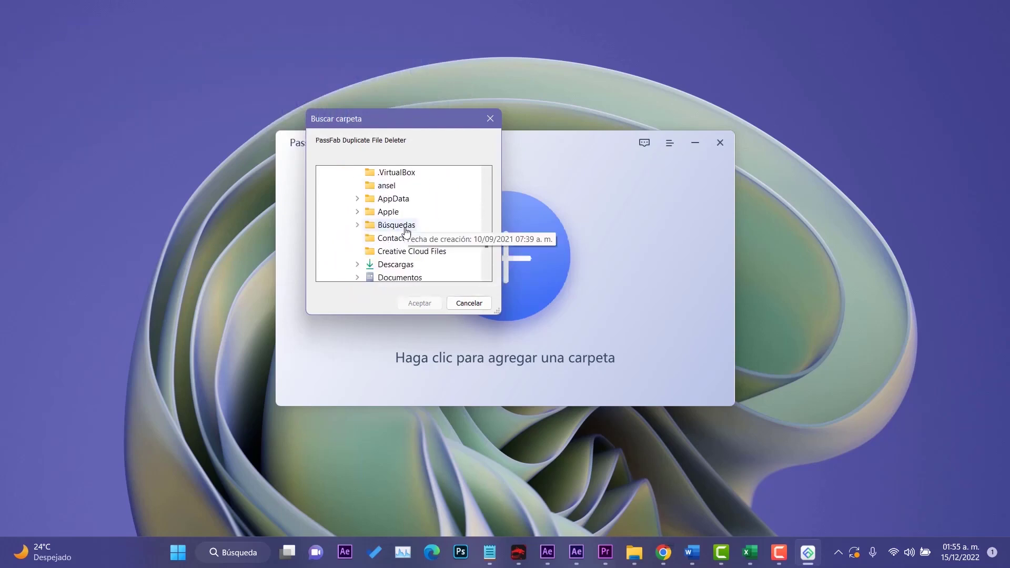
pyautogui.scroll(-3, 409, 264)
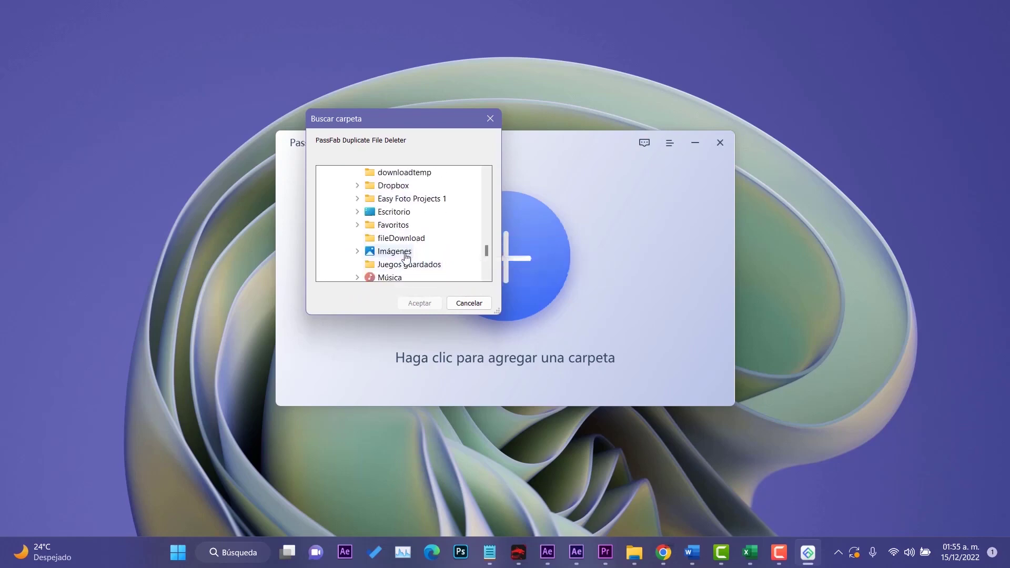
pyautogui.doubleClick(395, 252)
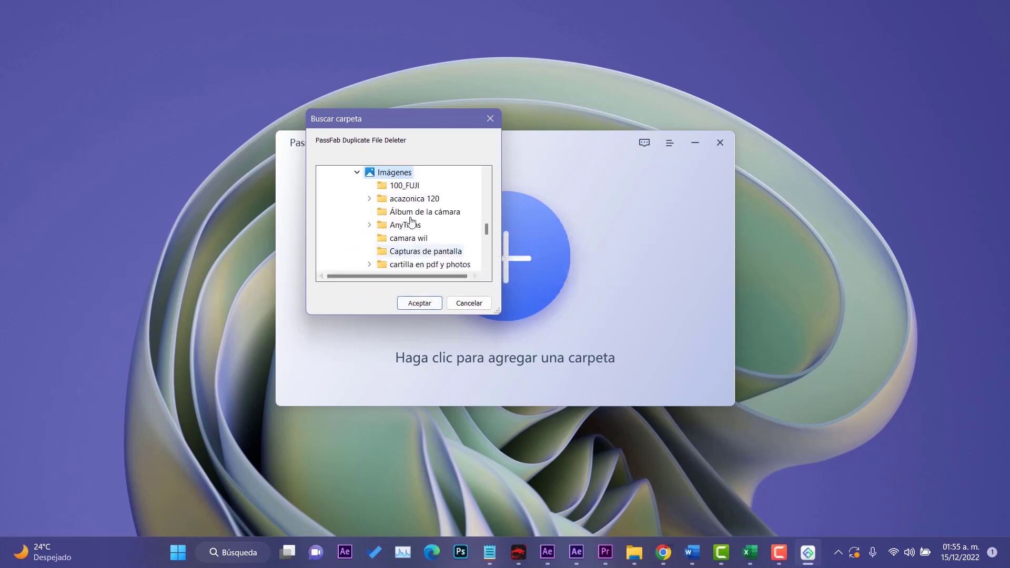
pyautogui.click(424, 305)
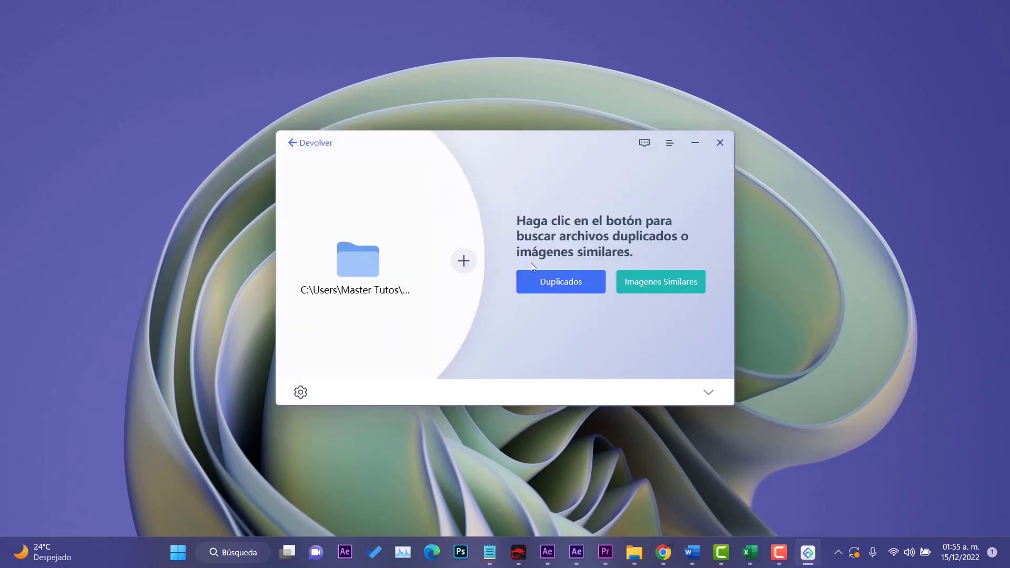
# - Add a second folder from the same user profile and scan both folders for similar images
pyautogui.click(464, 261)
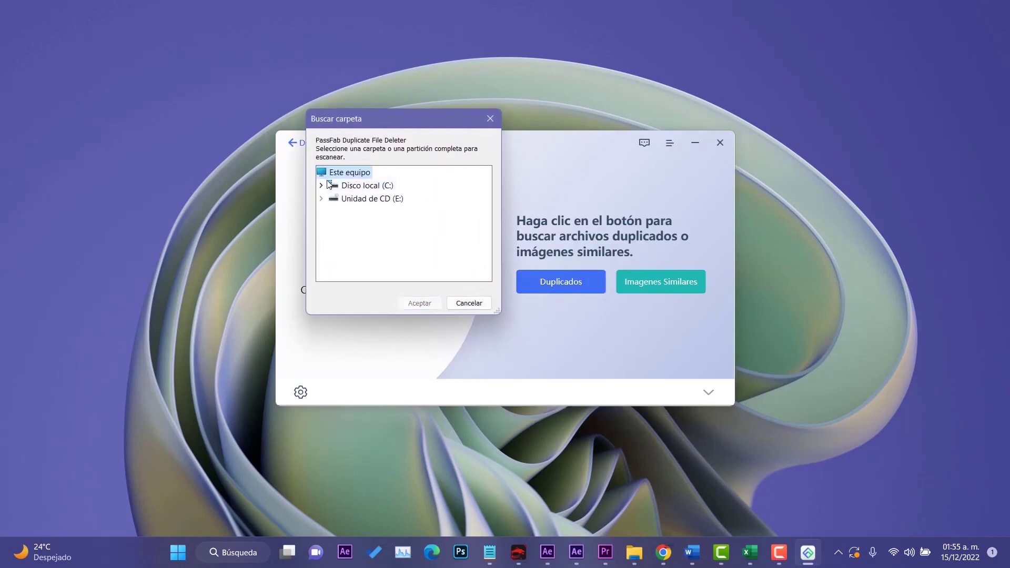
pyautogui.click(427, 302)
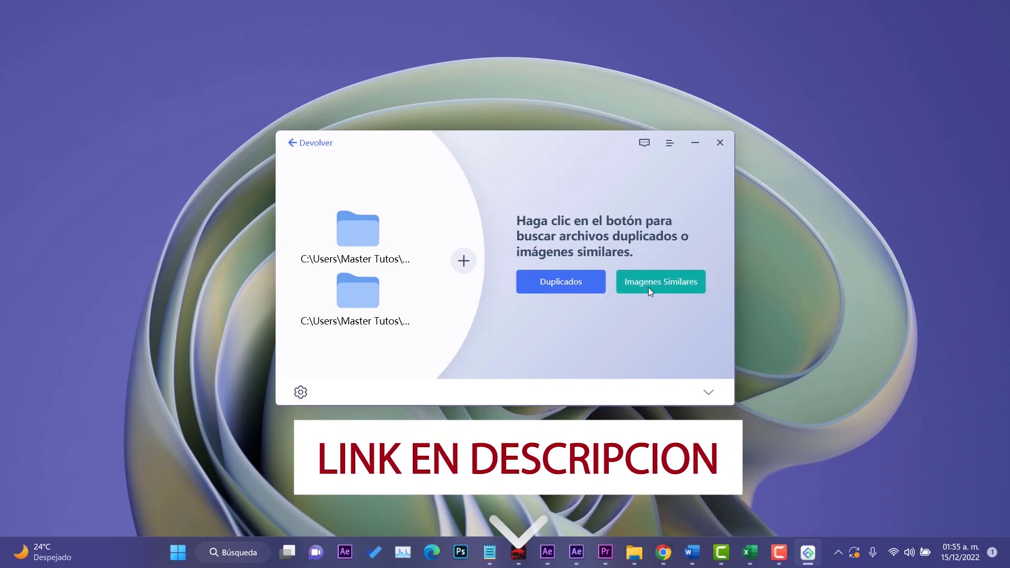
pyautogui.click(671, 279)
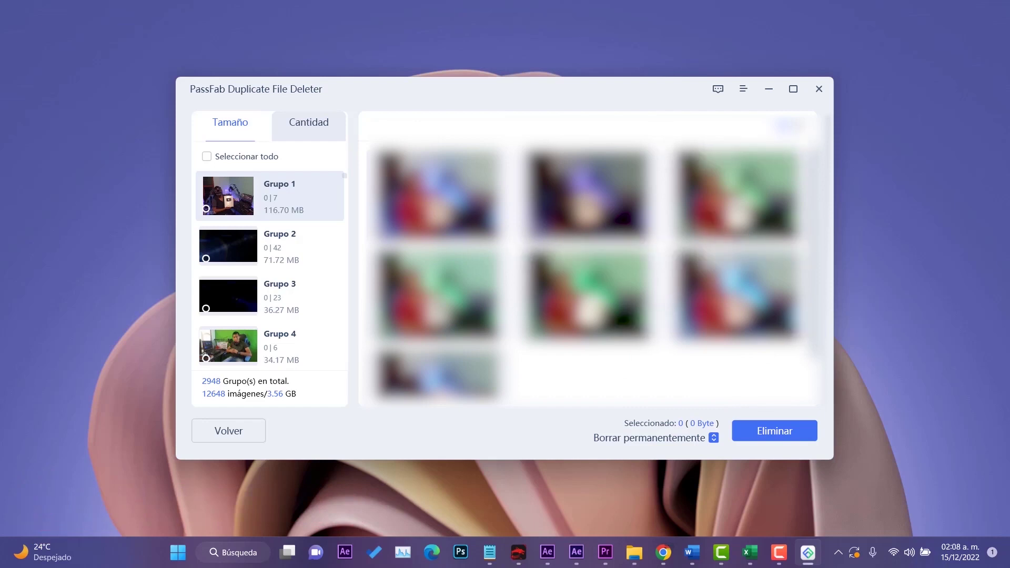
# - Mark six of the similar images in Grupo 22 for deletion
pyautogui.scroll(-1, 675, 305)
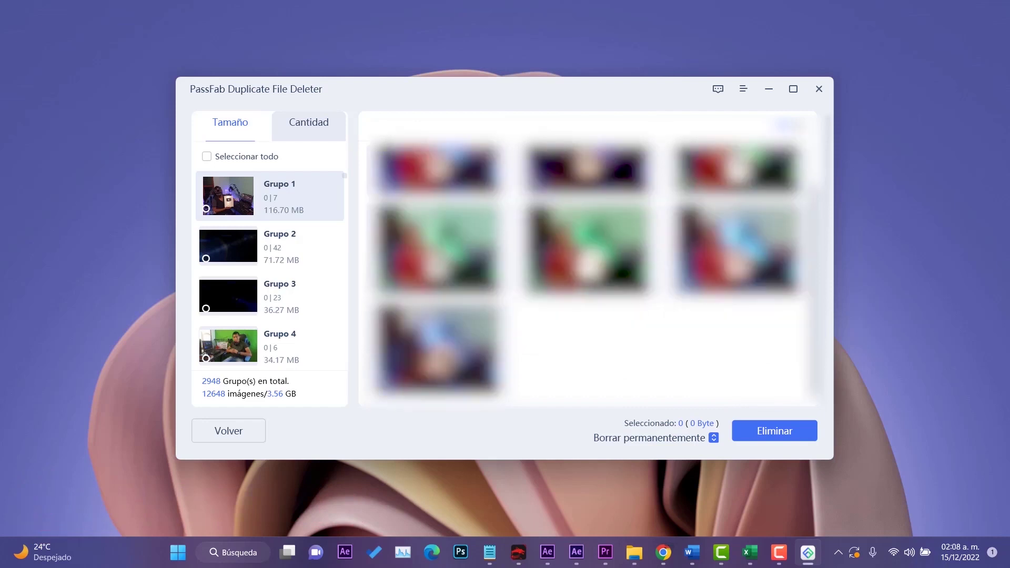
pyautogui.scroll(1, 589, 252)
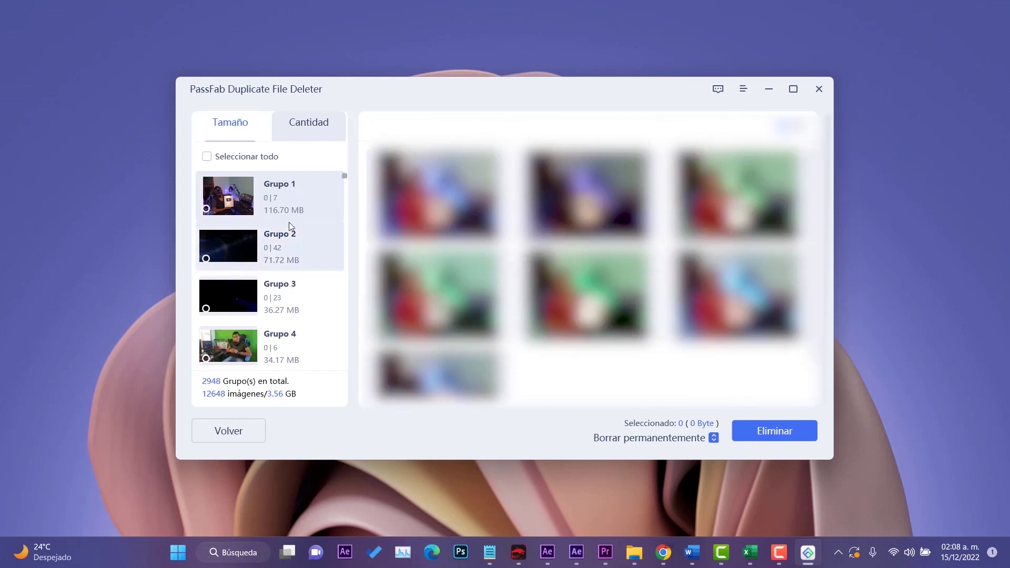
pyautogui.scroll(-10, 310, 200)
pyautogui.click(311, 223)
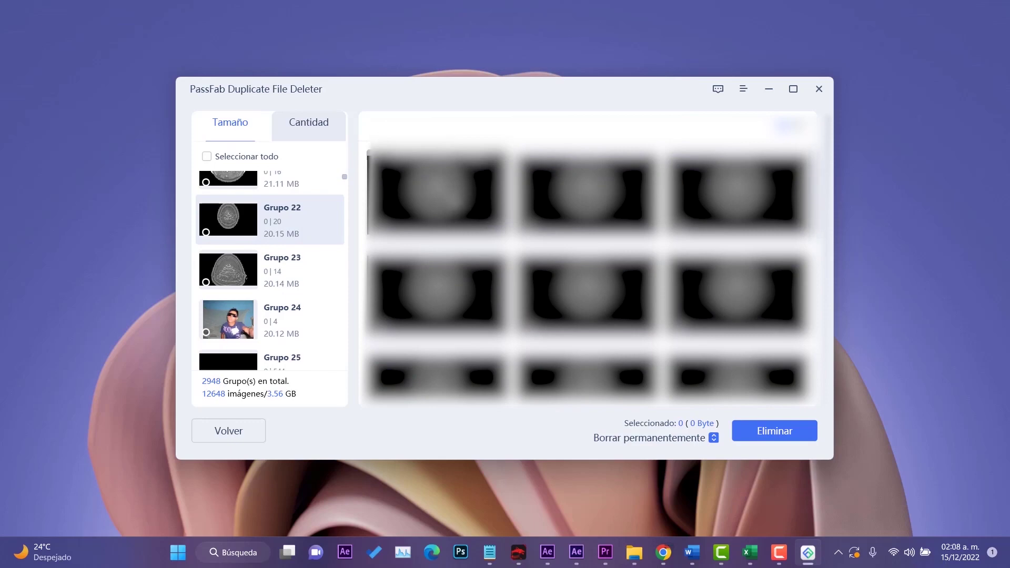
pyautogui.click(437, 192)
pyautogui.click(586, 192)
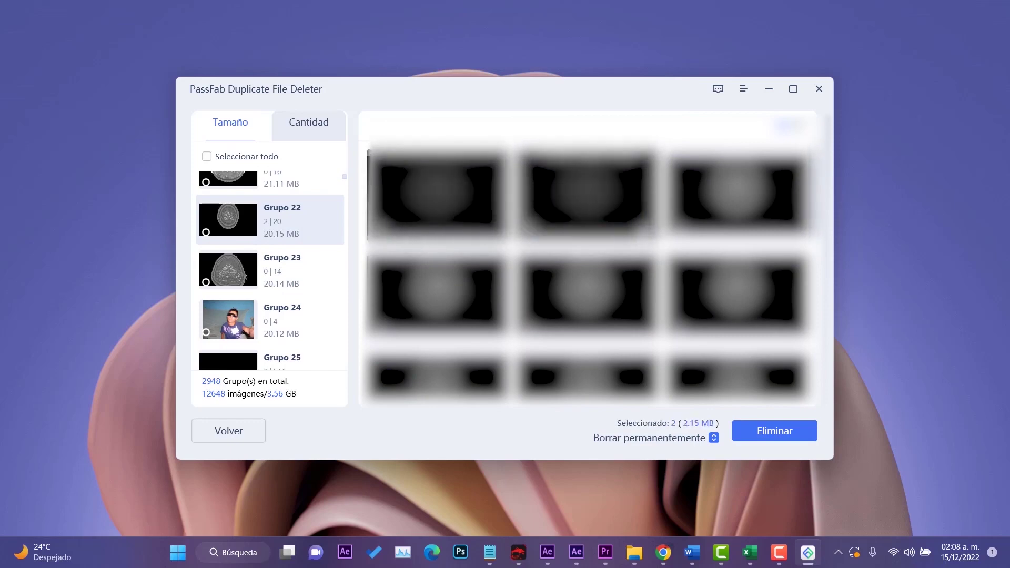
pyautogui.click(737, 192)
pyautogui.click(736, 292)
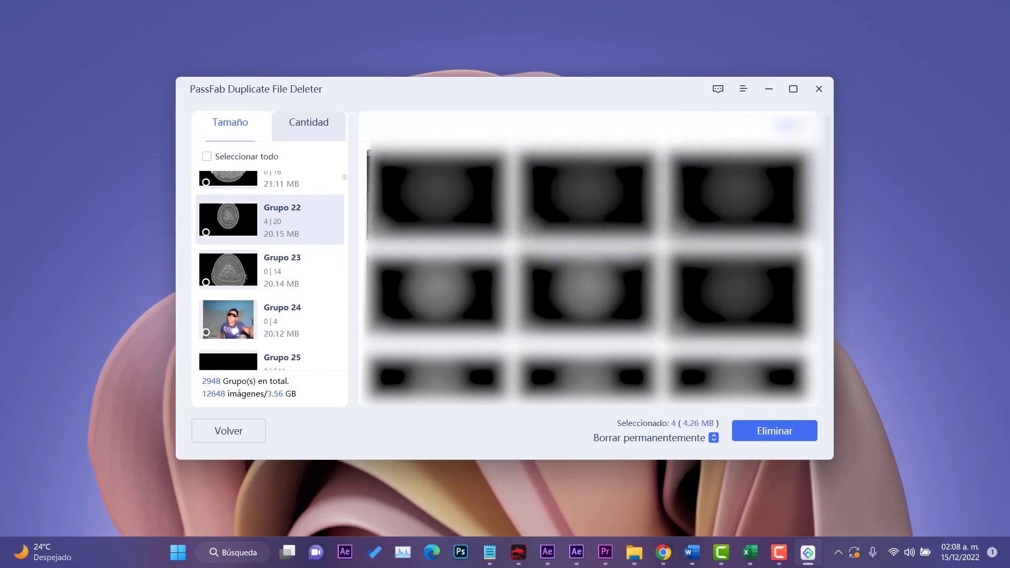
pyautogui.click(586, 292)
pyautogui.scroll(-2, 591, 271)
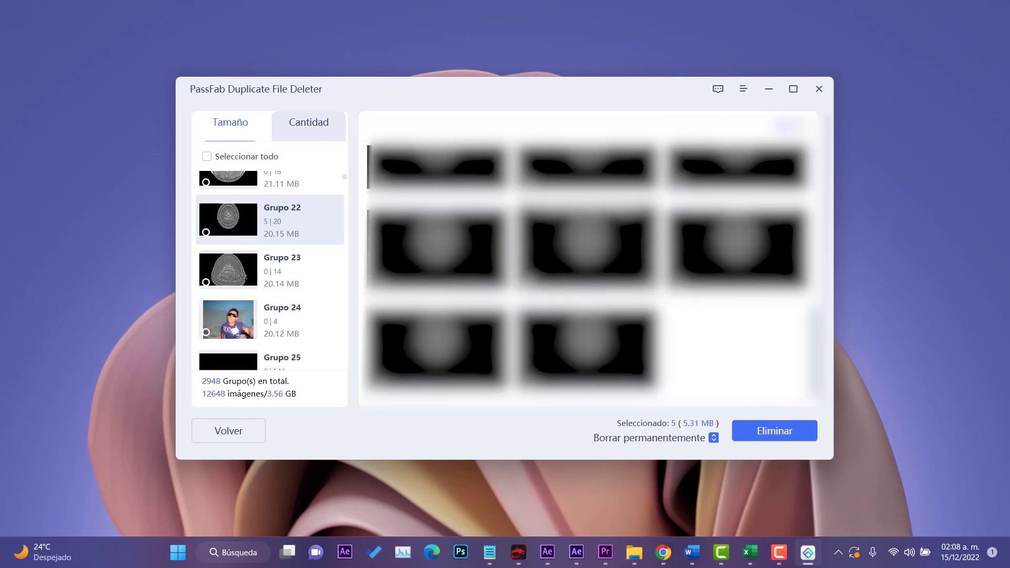
pyautogui.click(437, 245)
# - Mark three of the similar images in Grupo 25 for deletion
pyautogui.scroll(-2, 284, 284)
pyautogui.click(282, 286)
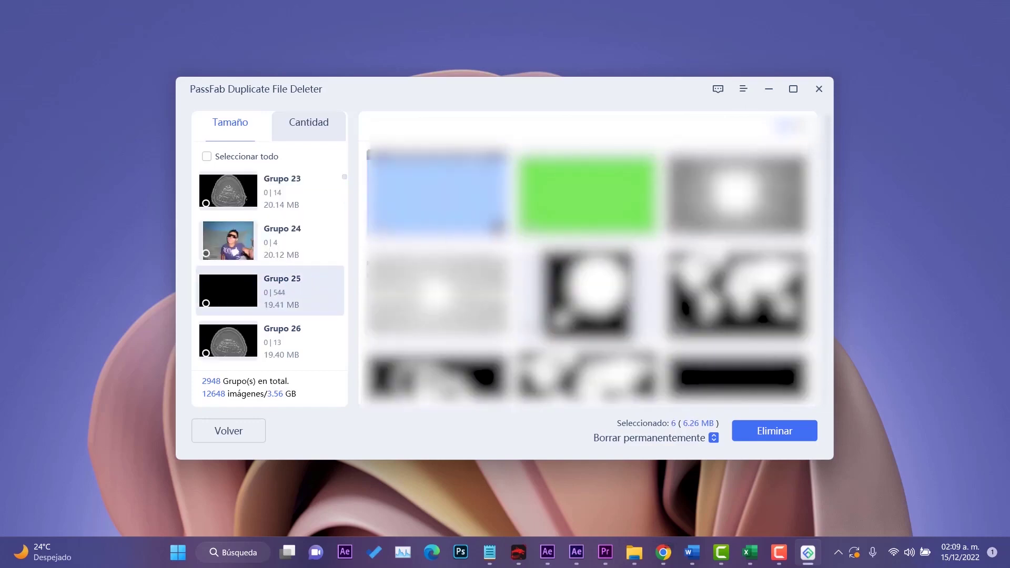
pyautogui.click(437, 195)
pyautogui.scroll(-2, 589, 274)
pyautogui.click(587, 300)
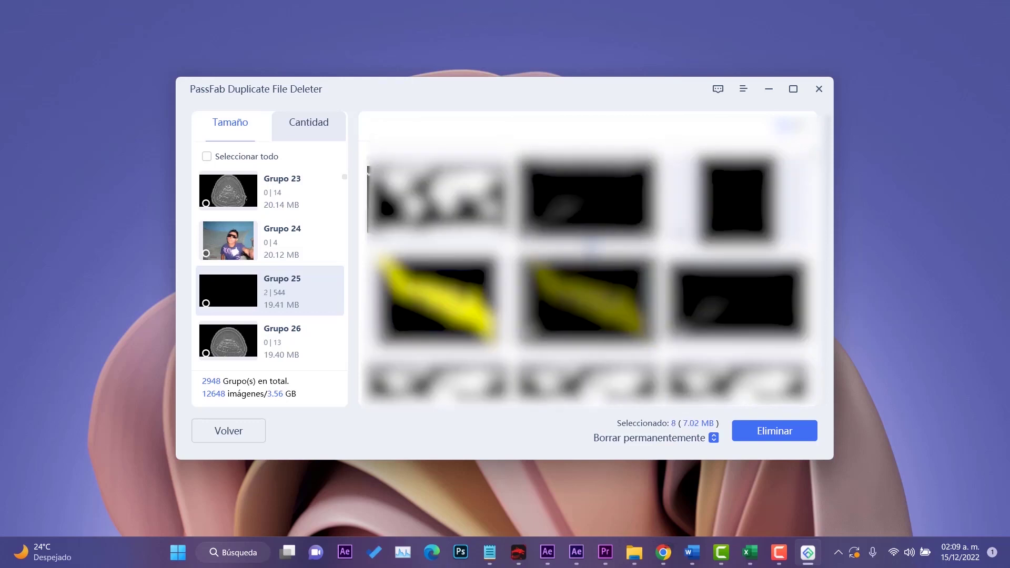
pyautogui.scroll(-2, 589, 274)
pyautogui.click(437, 245)
# - Mark five of the similar images in Grupo 37 for deletion
pyautogui.scroll(-5, 284, 285)
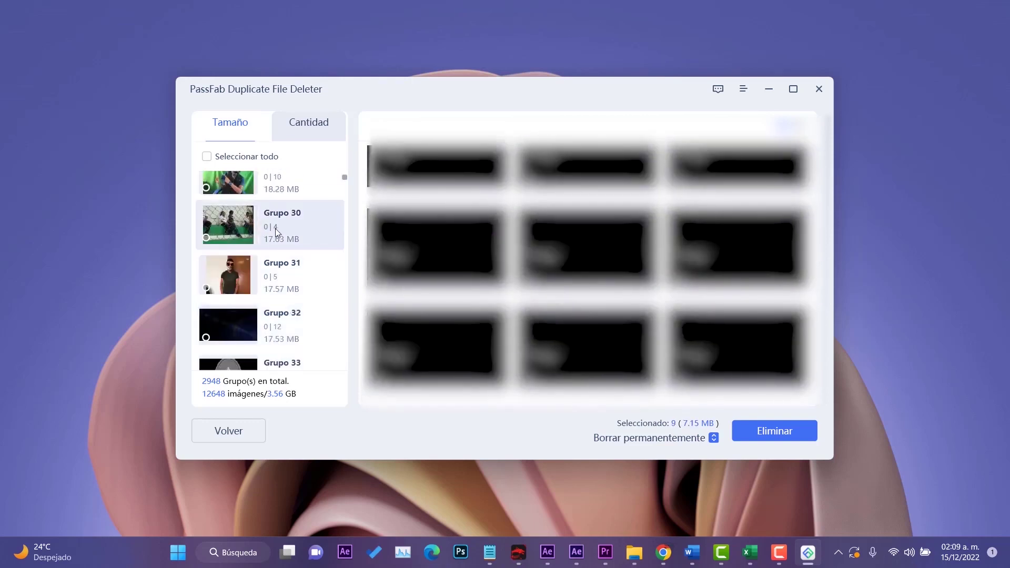
pyautogui.scroll(-5, 274, 229)
pyautogui.click(278, 266)
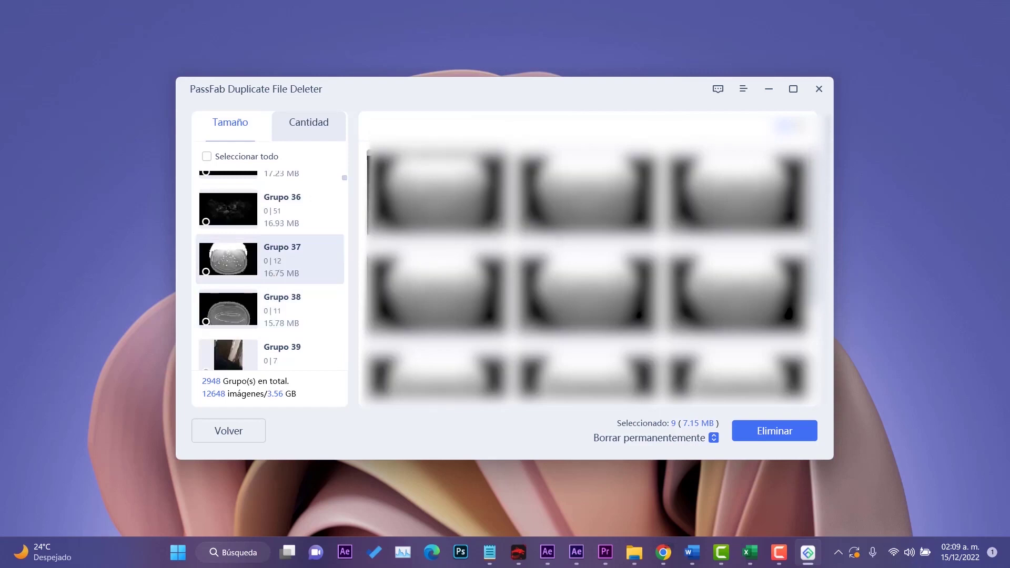
pyautogui.click(437, 194)
pyautogui.click(587, 255)
pyautogui.scroll(-1, 589, 274)
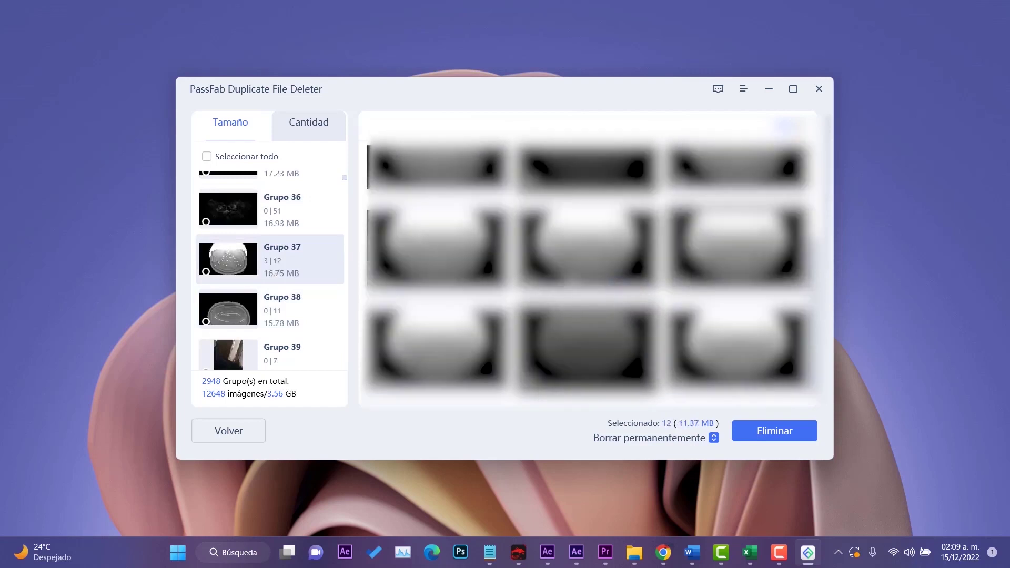
pyautogui.click(736, 248)
pyautogui.click(437, 247)
# - Mark one image in Grupo 47 and the first image in Grupo 46 for deletion
pyautogui.scroll(-8, 272, 294)
pyautogui.click(264, 284)
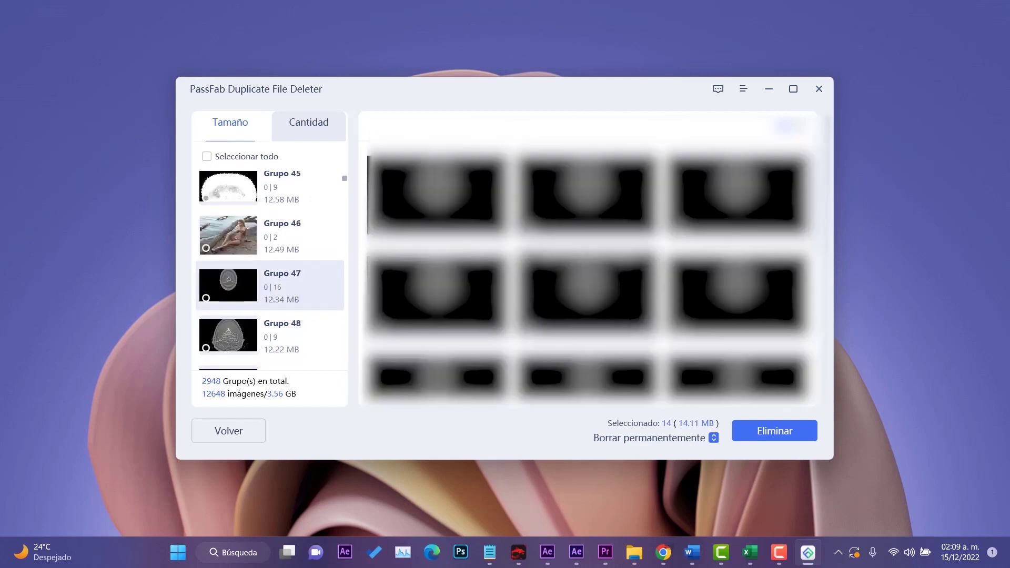
pyautogui.click(266, 232)
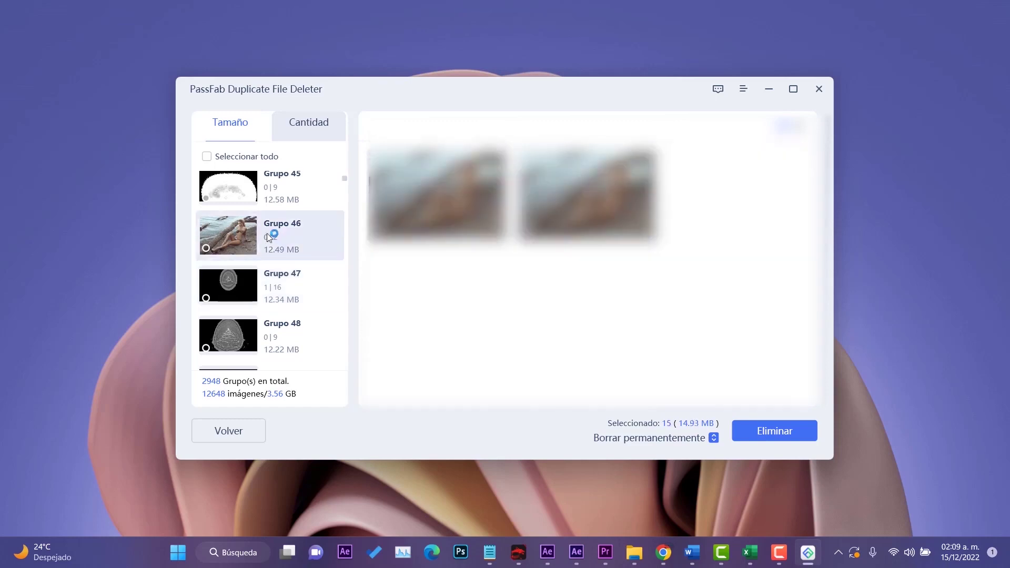
pyautogui.click(454, 198)
# - Mark all four images in Grupo 146 for deletion
pyautogui.scroll(-6, 271, 286)
pyautogui.scroll(-20, 271, 286)
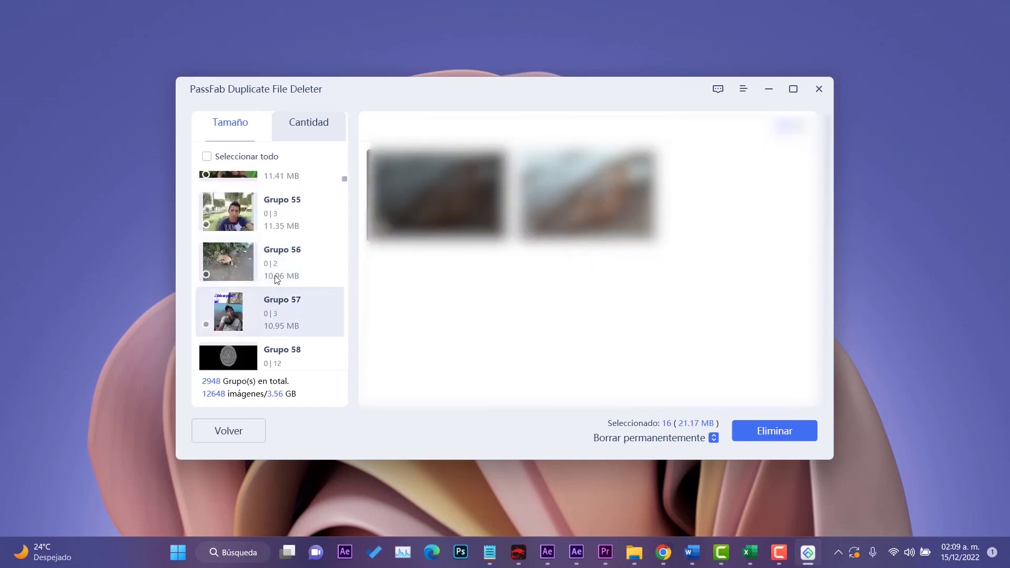
pyautogui.scroll(-20, 277, 307)
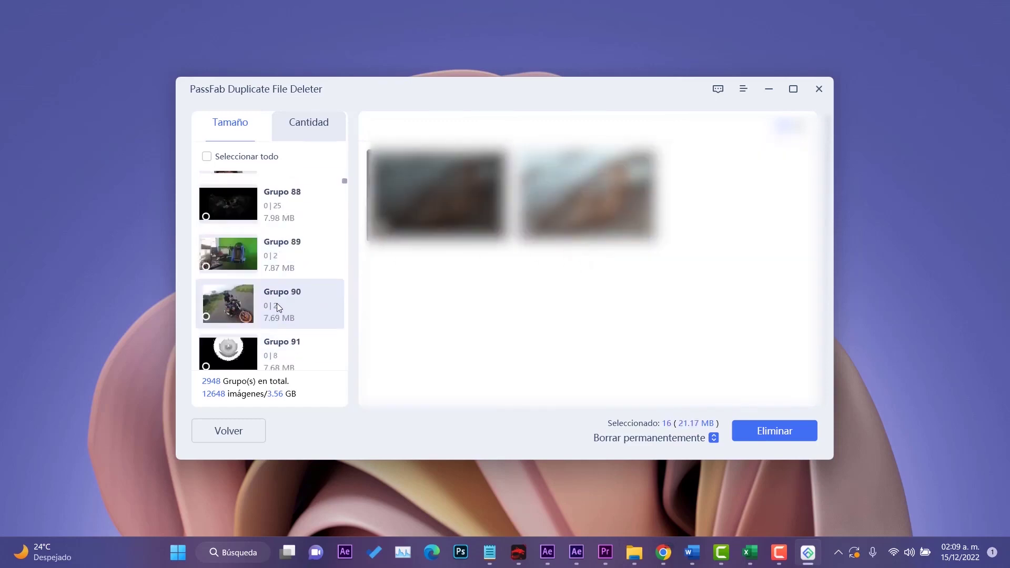
pyautogui.scroll(-20, 285, 273)
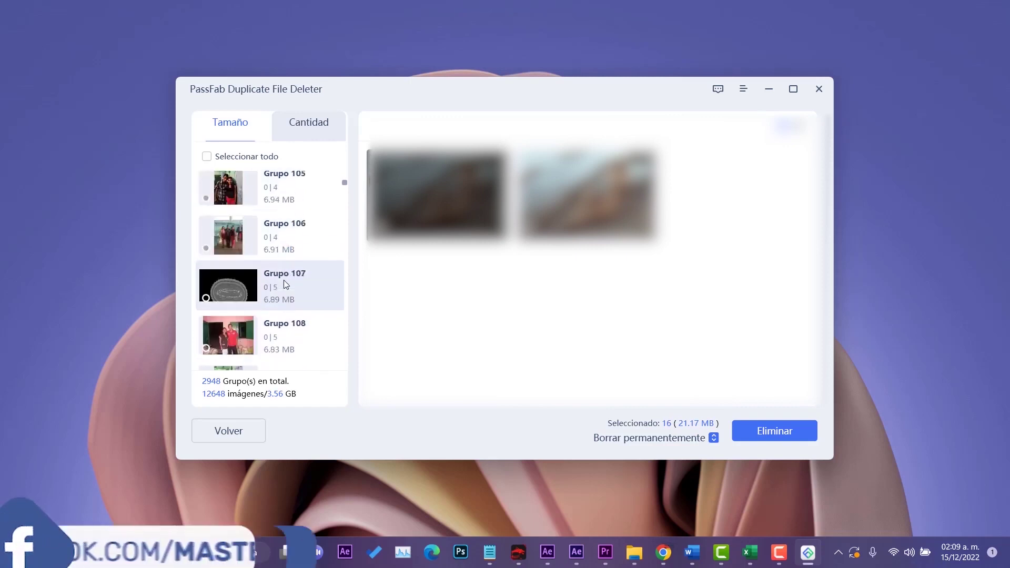
pyautogui.scroll(-20, 289, 289)
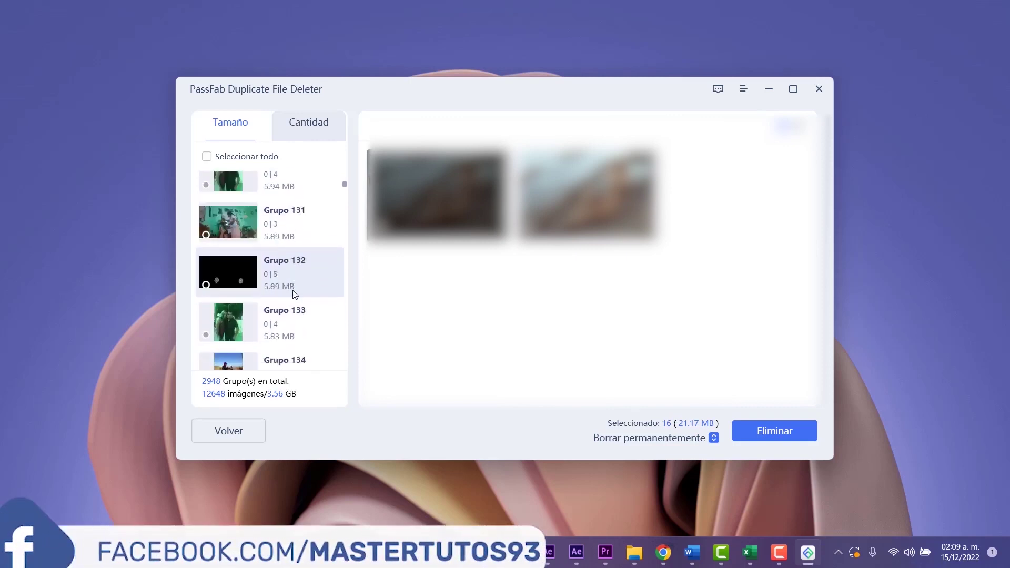
pyautogui.click(277, 200)
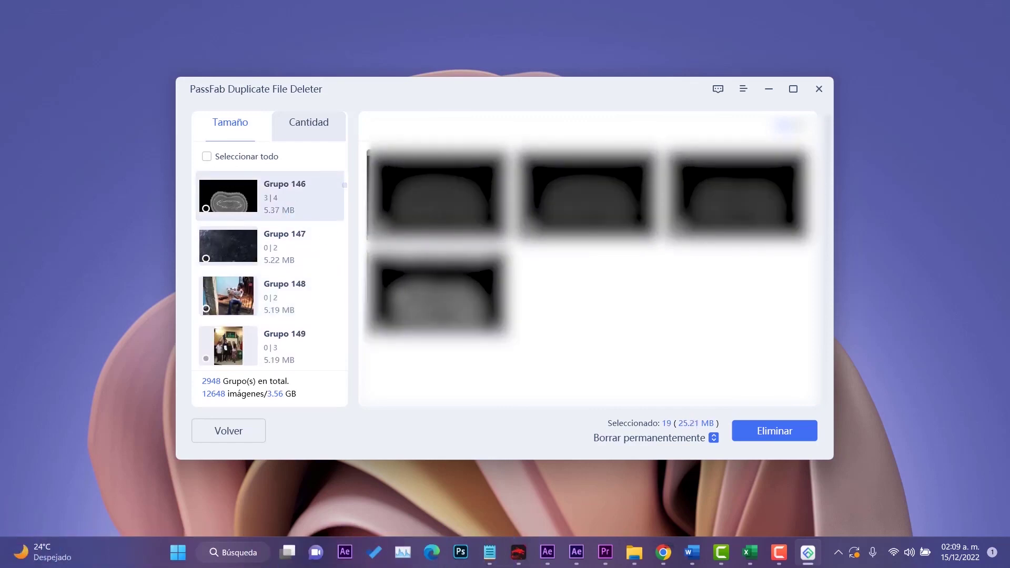
pyautogui.scroll(-20, 250, 297)
pyautogui.scroll(-20, 249, 298)
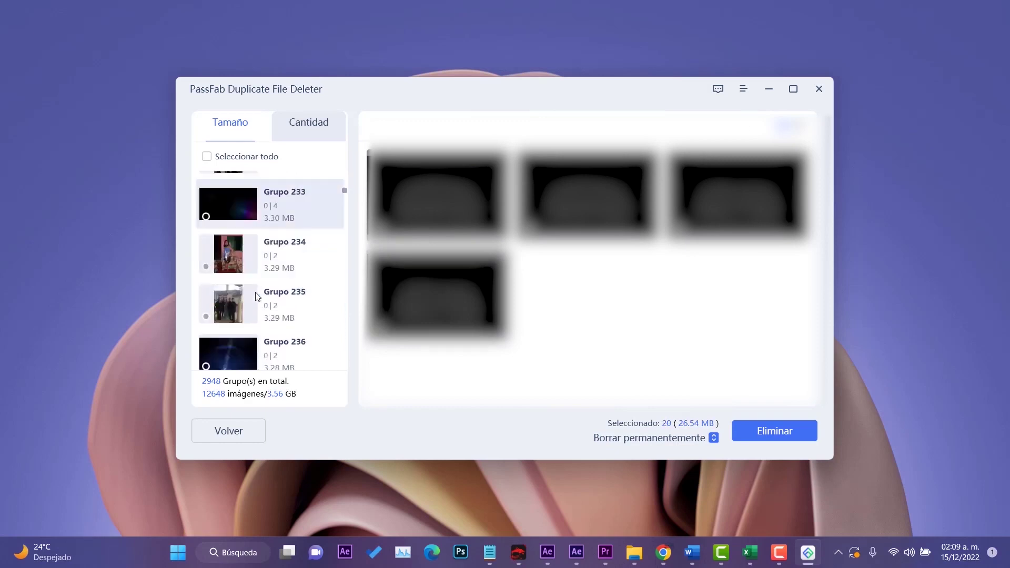
# - Mark three images in Grupo 260 and all three images in Grupo 278 for deletion
pyautogui.scroll(-20, 257, 296)
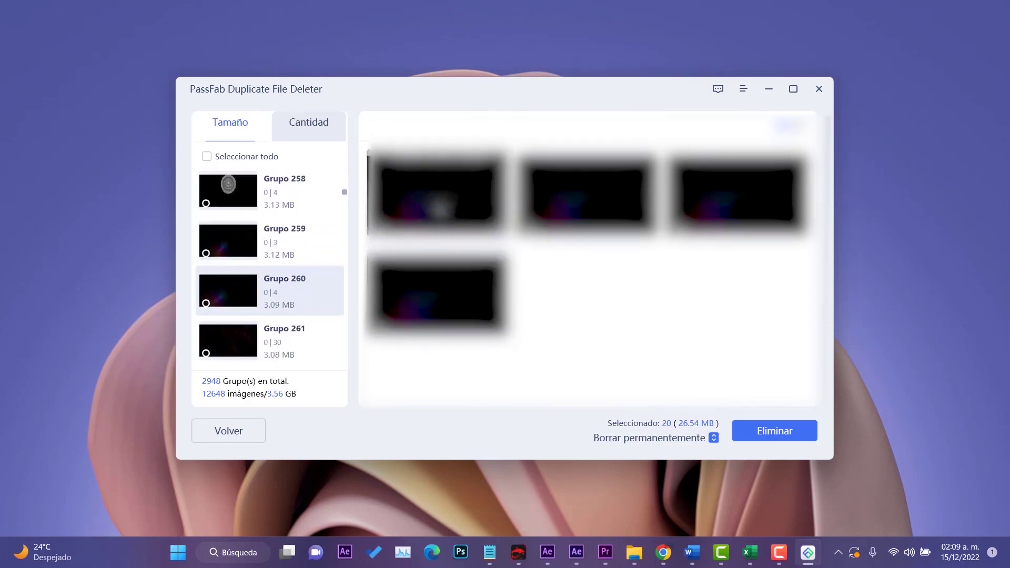
pyautogui.scroll(-10, 257, 284)
pyautogui.scroll(-8, 258, 285)
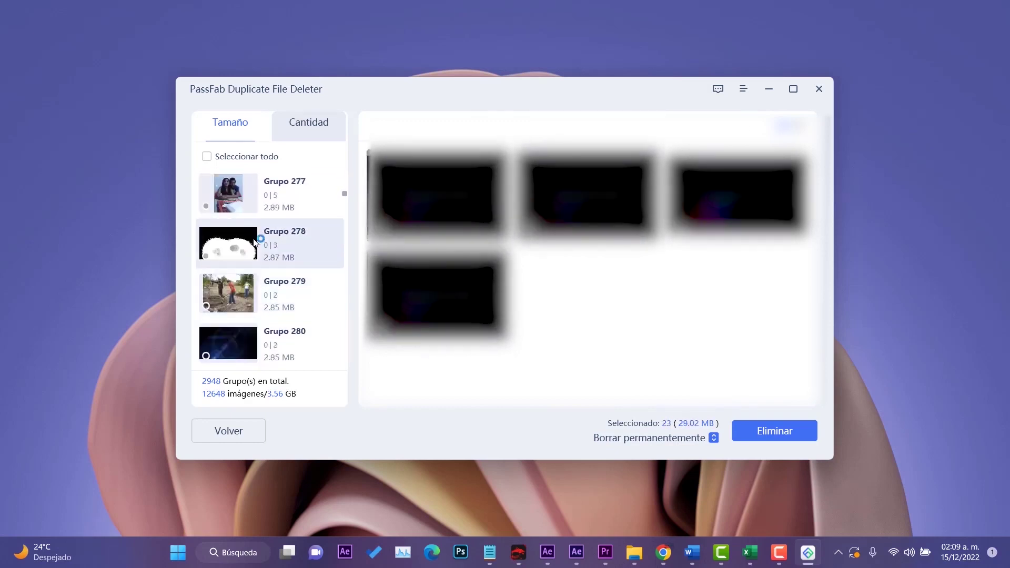
pyautogui.click(331, 265)
# - Mark the first image in Grupo 338 and the first image in Grupo 349 for deletion
pyautogui.scroll(-20, 240, 307)
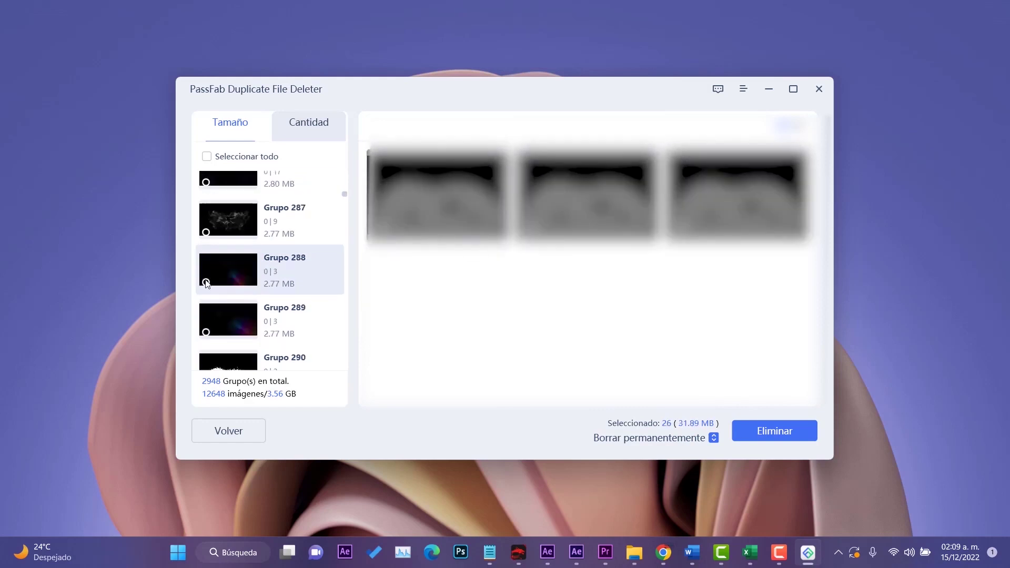
pyautogui.scroll(-11, 239, 303)
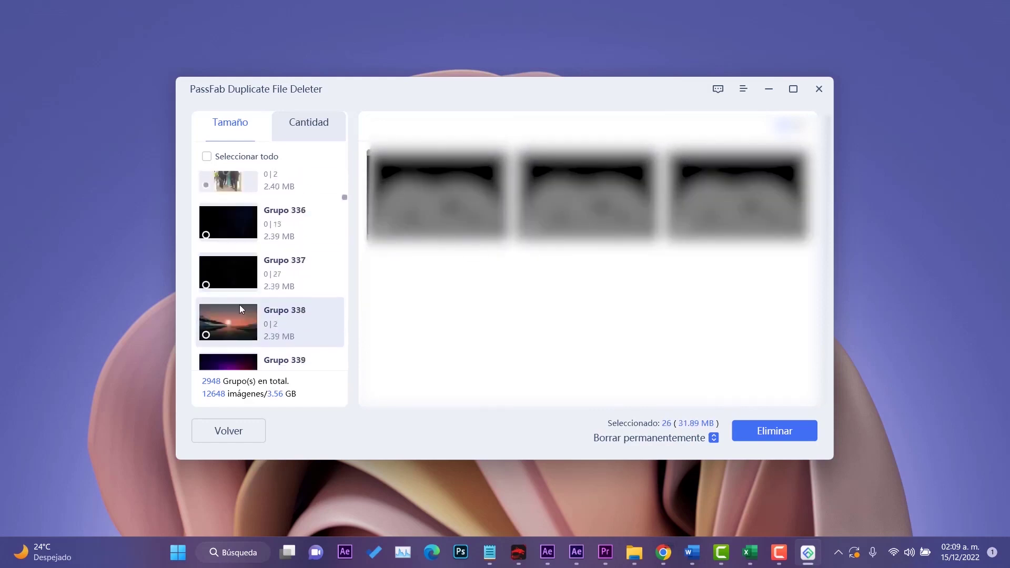
pyautogui.click(239, 305)
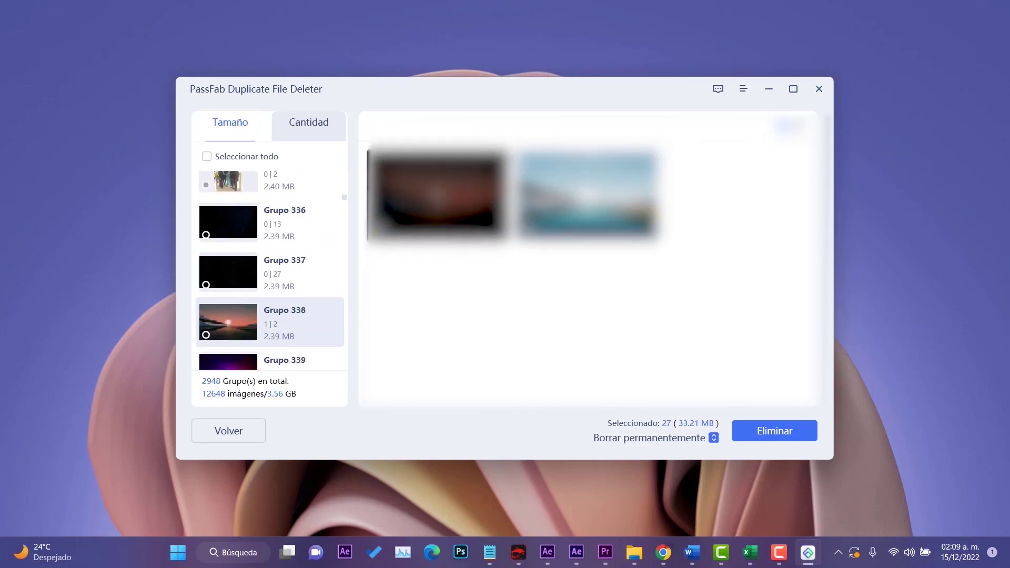
pyautogui.scroll(-10, 244, 315)
pyautogui.click(243, 327)
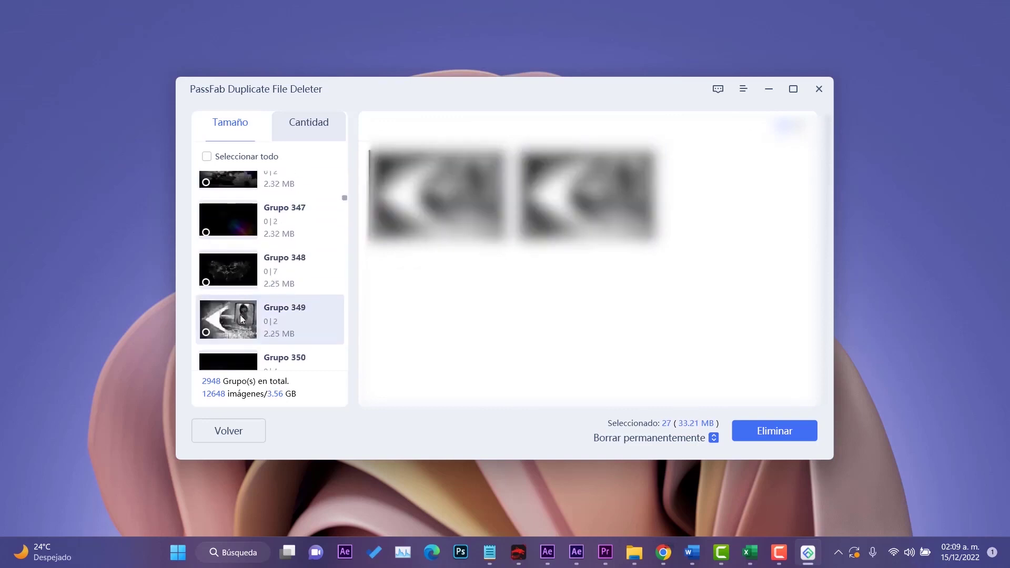
# - Mark two of the images in Grupo 364 and three of the images in Grupo 379 for deletion
pyautogui.scroll(-17, 239, 313)
pyautogui.scroll(-2, 238, 311)
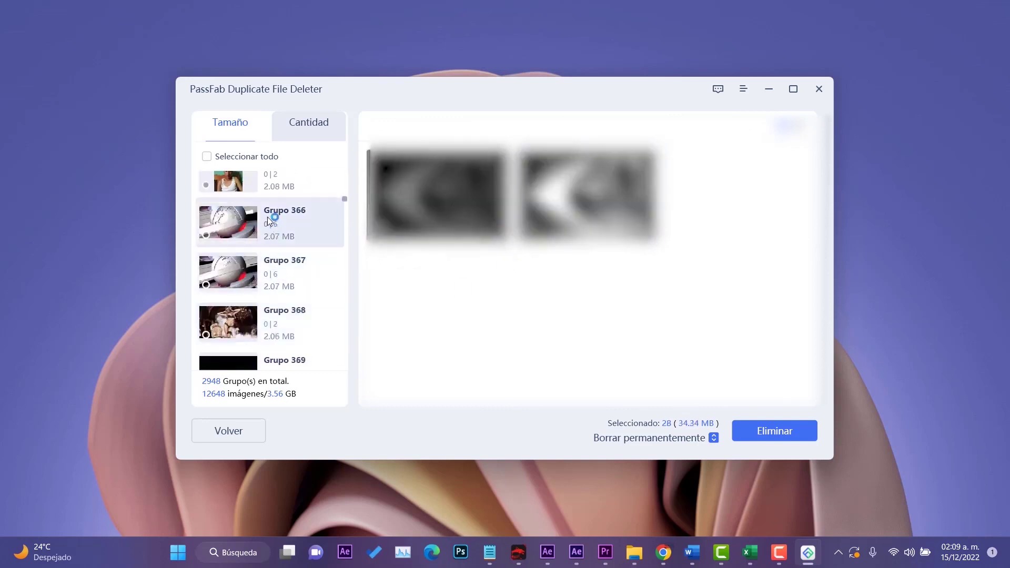
pyautogui.scroll(3, 267, 217)
pyautogui.click(257, 286)
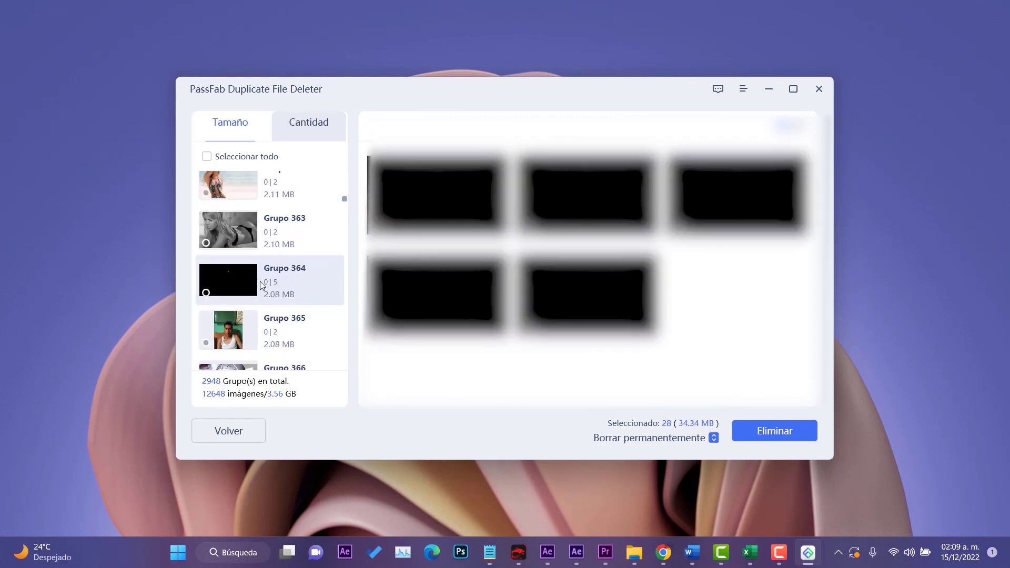
pyautogui.scroll(-9, 288, 299)
pyautogui.scroll(-5, 289, 299)
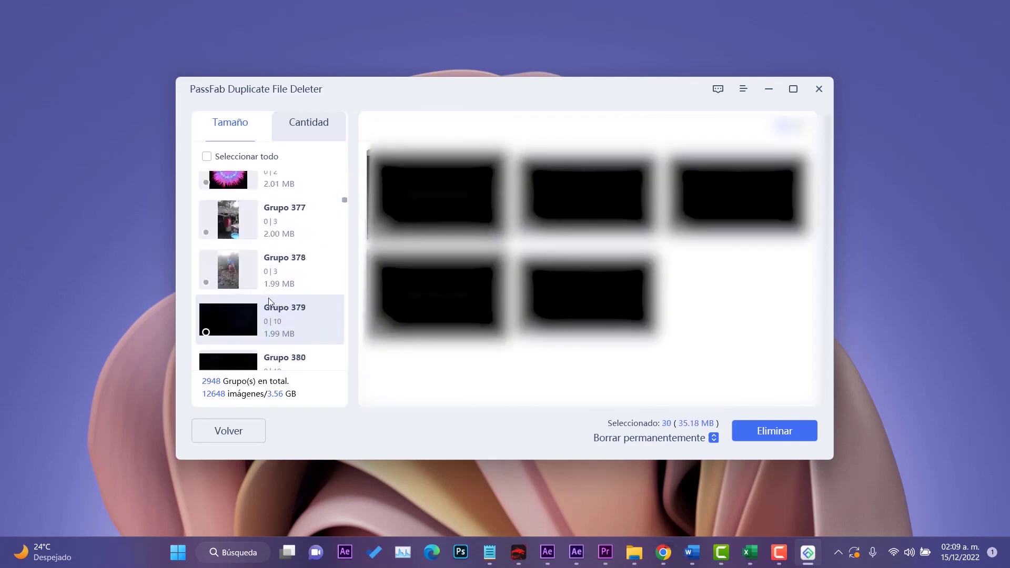
pyautogui.click(288, 305)
# - Mark three of the five similar images in Grupo 400 for deletion
pyautogui.scroll(-20, 286, 286)
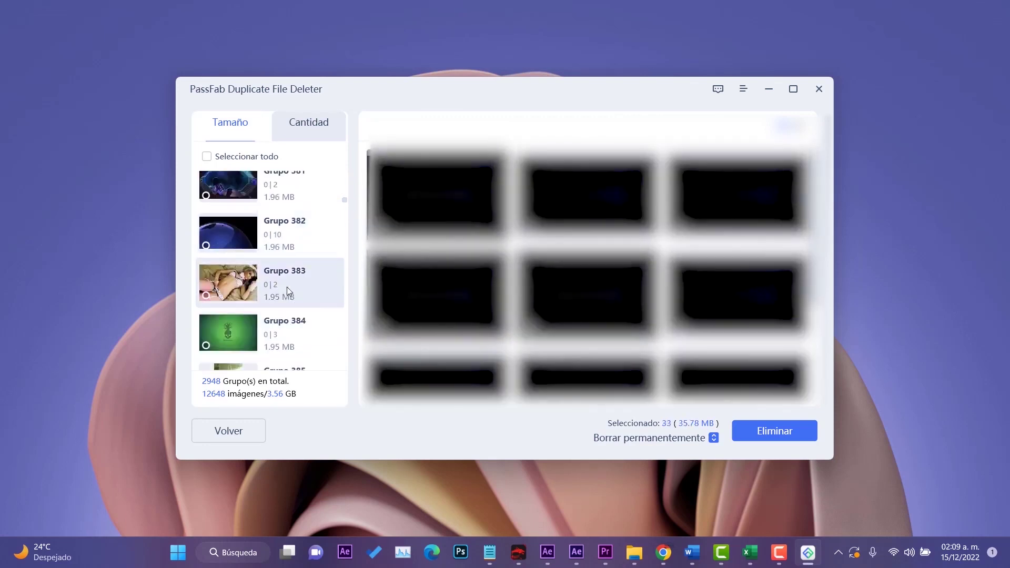
pyautogui.scroll(-3, 272, 270)
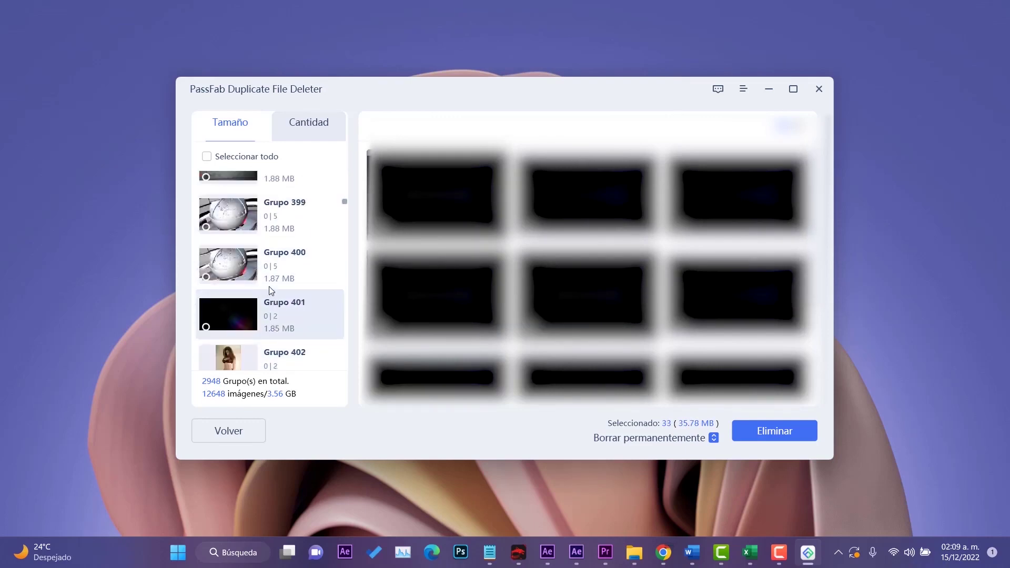
pyautogui.click(264, 241)
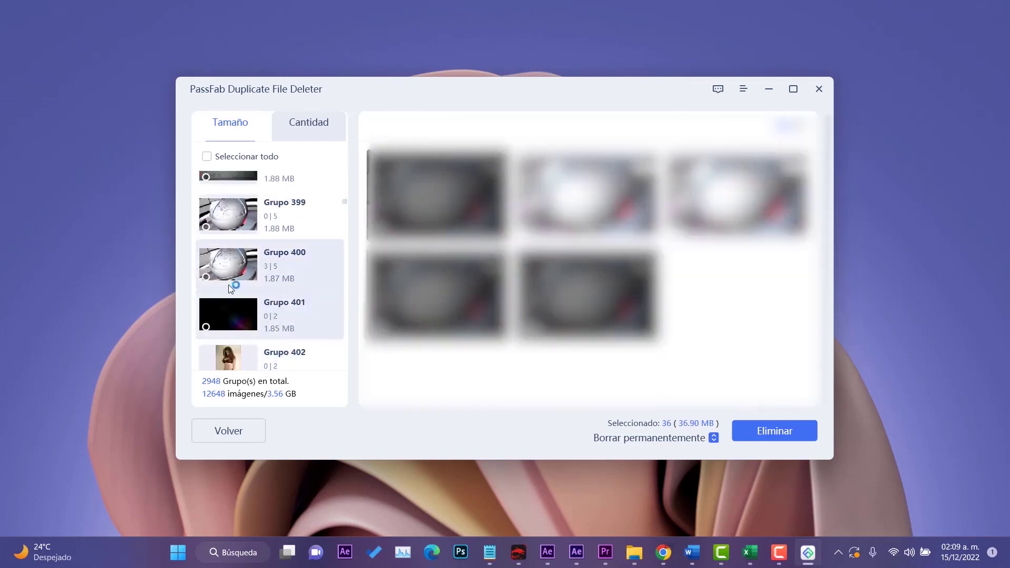
# - Mark two images in Grupo 452 and both images in Grupo 475 for deletion
pyautogui.scroll(-5, 236, 288)
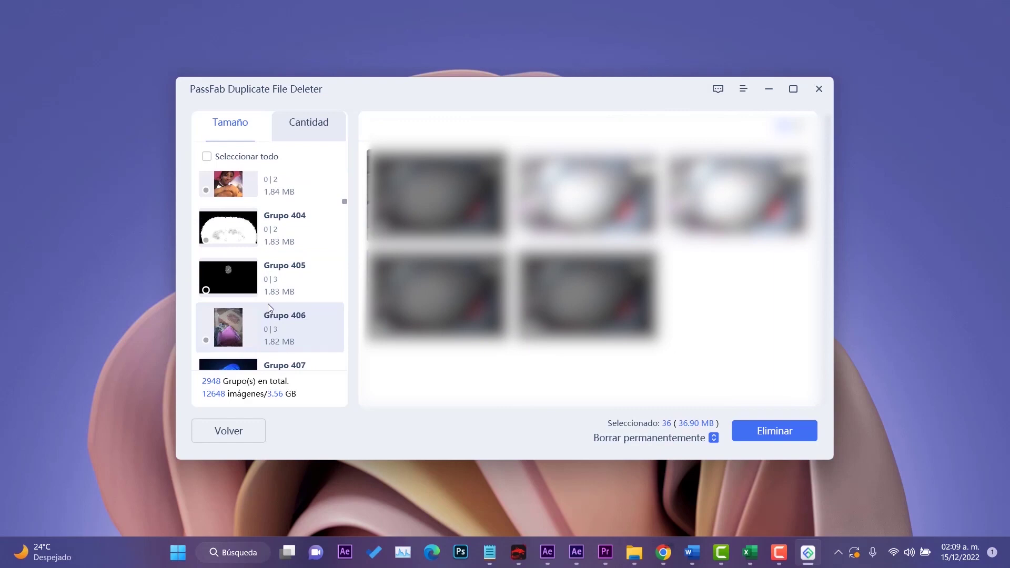
pyautogui.scroll(2, 268, 307)
pyautogui.scroll(-20, 268, 307)
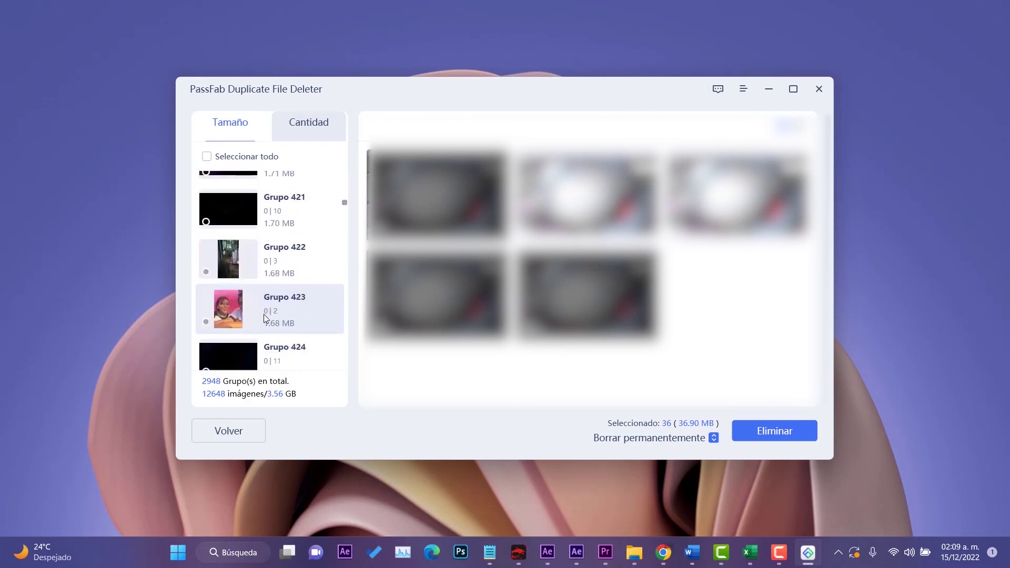
pyautogui.scroll(-10, 266, 315)
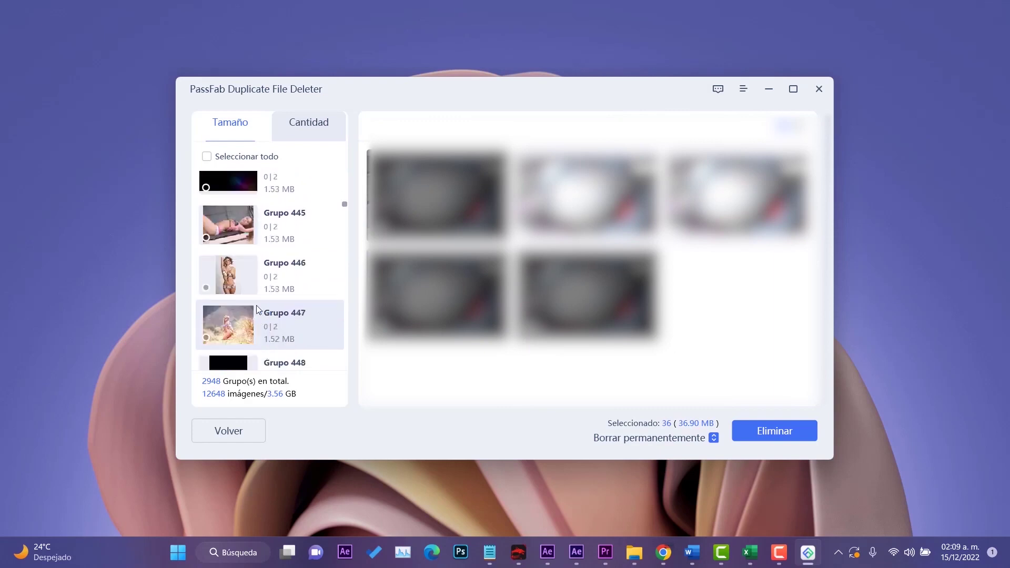
pyautogui.click(244, 269)
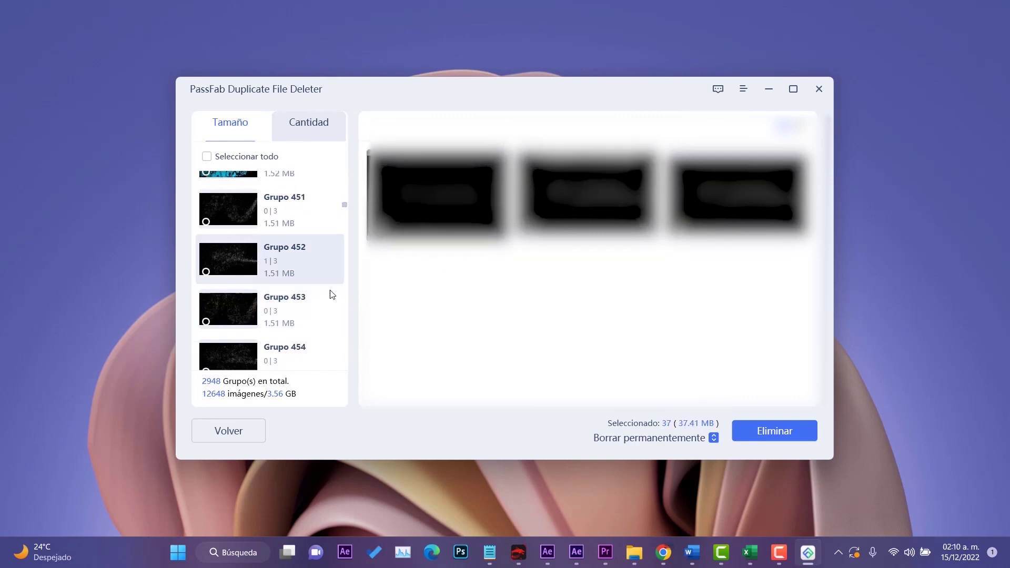
pyautogui.scroll(-20, 246, 310)
pyautogui.click(246, 306)
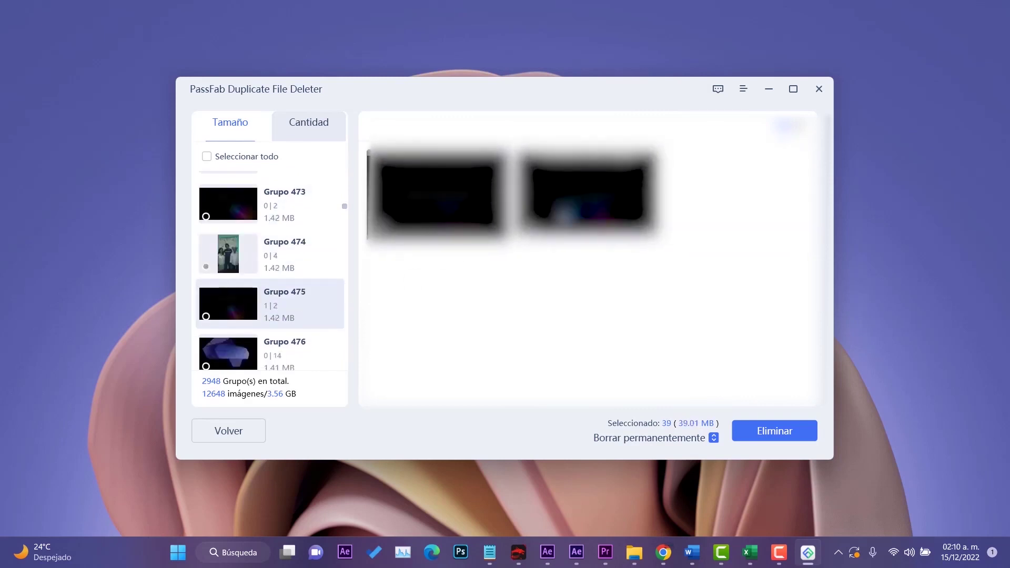
# - Mark both images in Grupo 519 for deletion
pyautogui.scroll(-17, 267, 278)
pyautogui.scroll(-20, 267, 295)
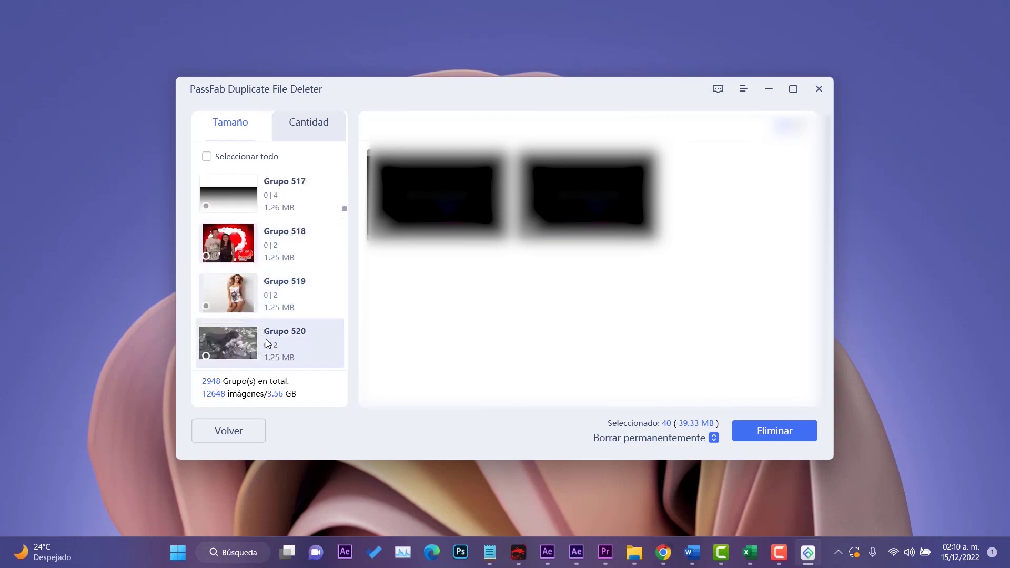
pyautogui.click(279, 294)
pyautogui.click(533, 208)
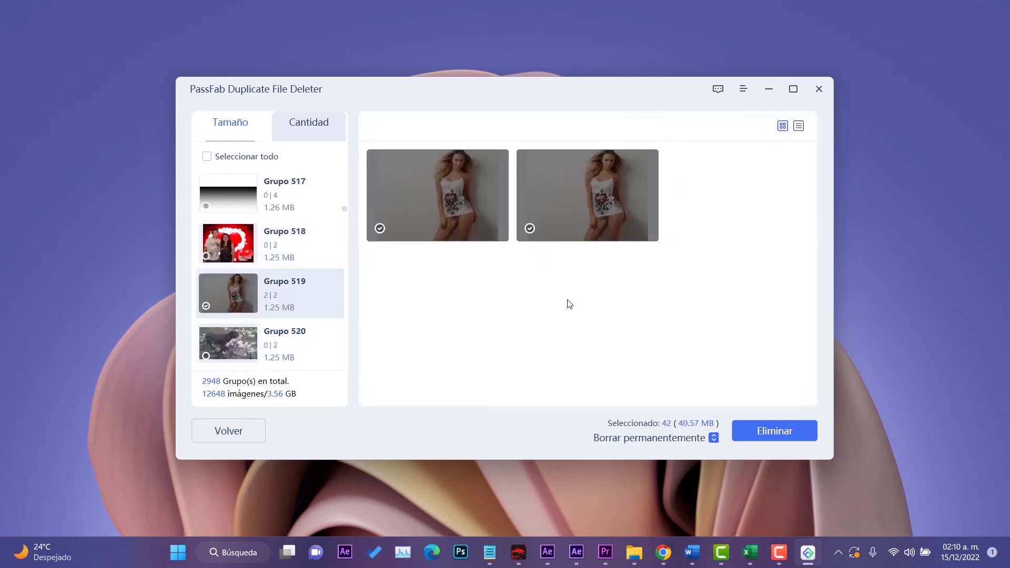
# - Permanently delete all the marked similar images and close the completion notice
pyautogui.click(780, 439)
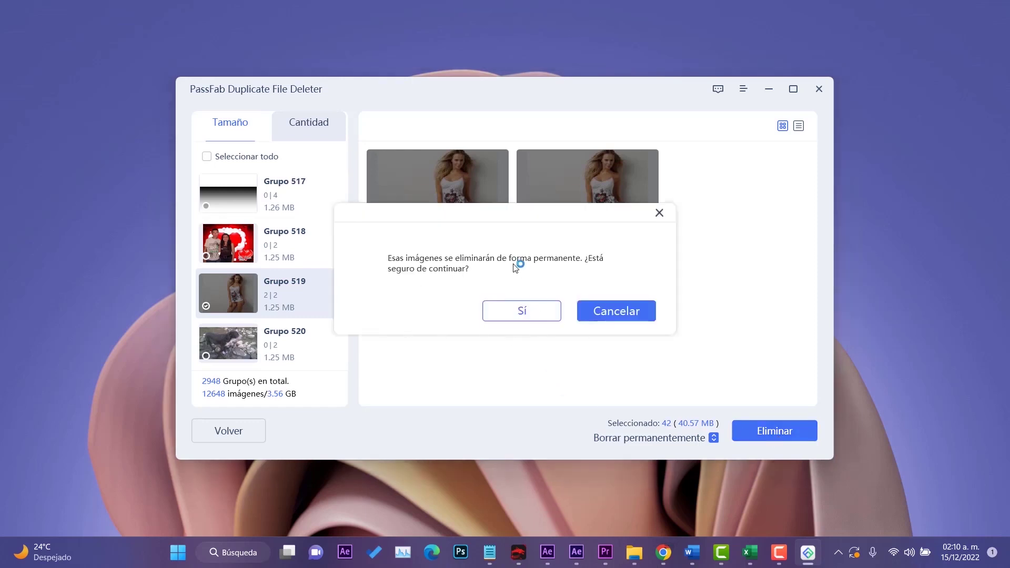
pyautogui.click(545, 314)
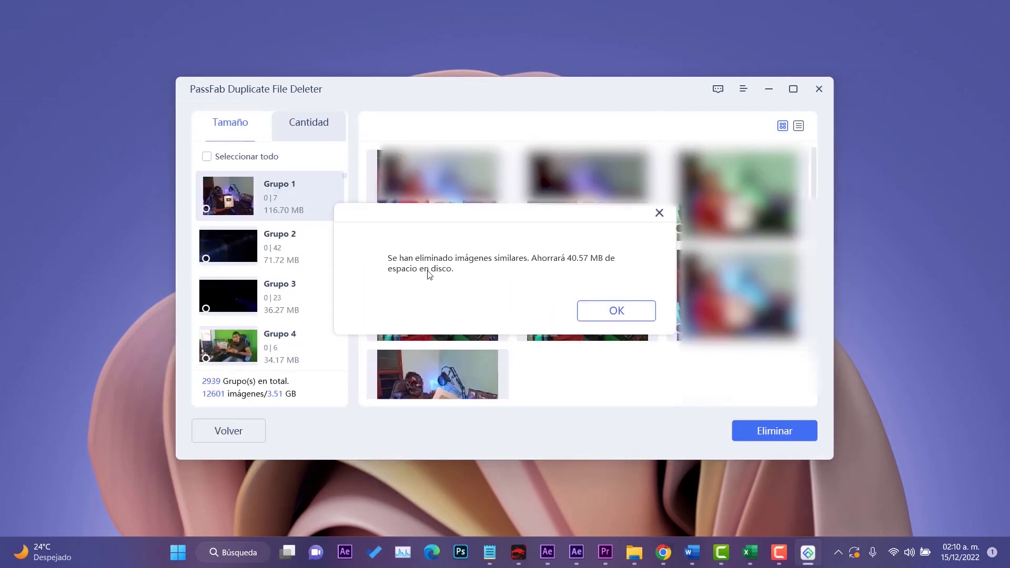
pyautogui.click(624, 305)
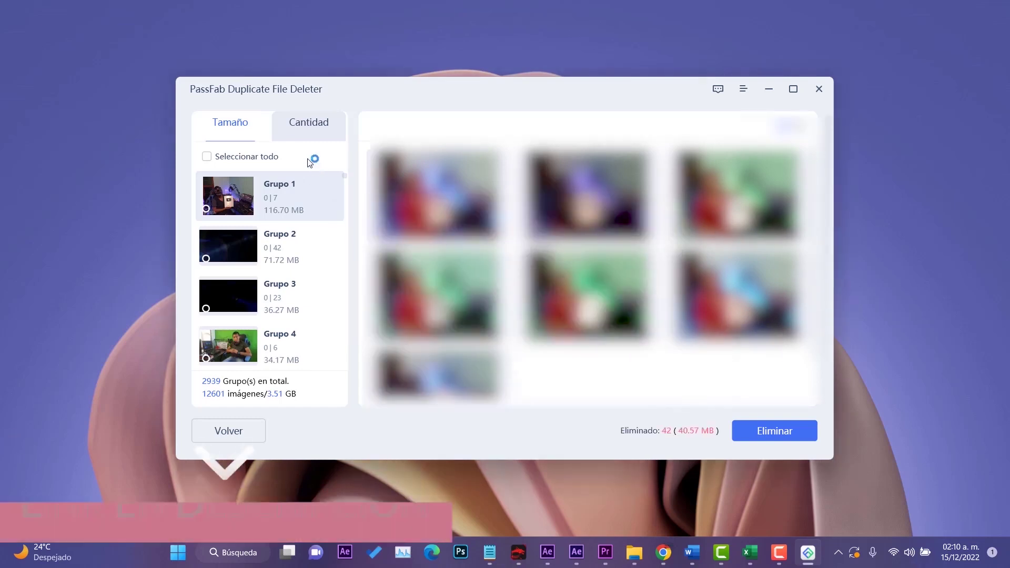
# - Order the groups by quantity and permanently delete three of the similar images in Grupo 317
pyautogui.click(312, 123)
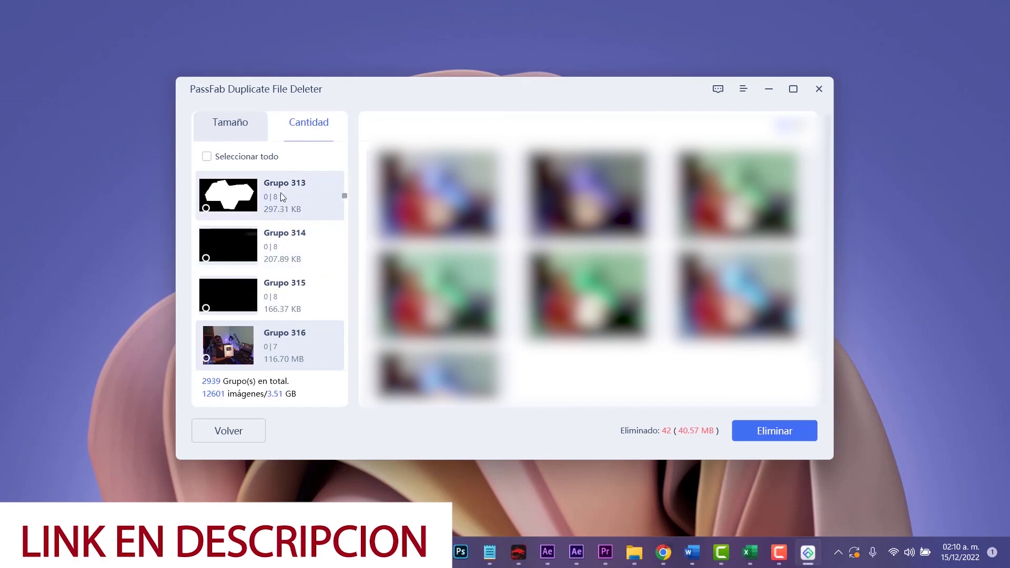
pyautogui.scroll(-2, 288, 227)
pyautogui.click(293, 309)
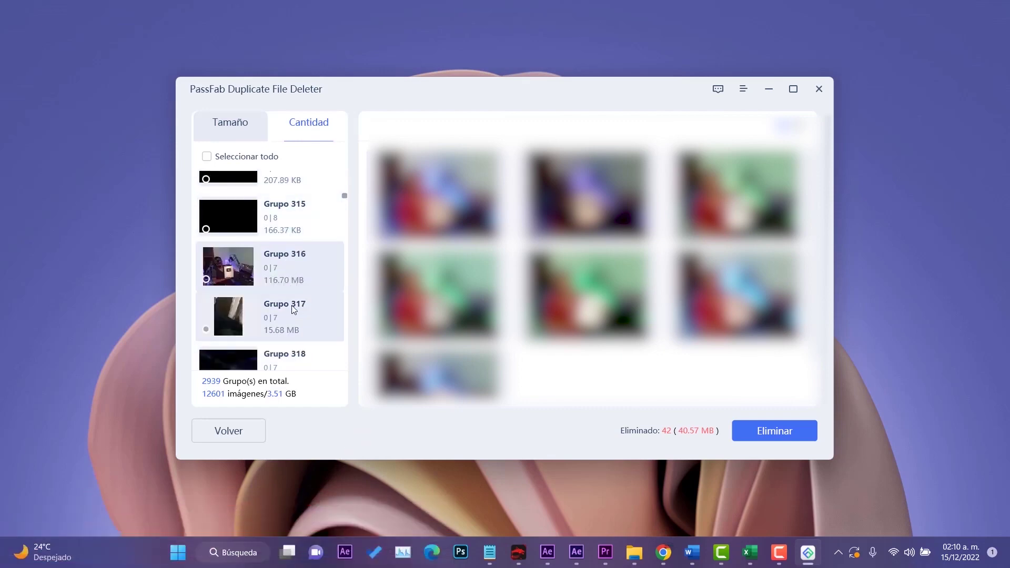
pyautogui.click(436, 192)
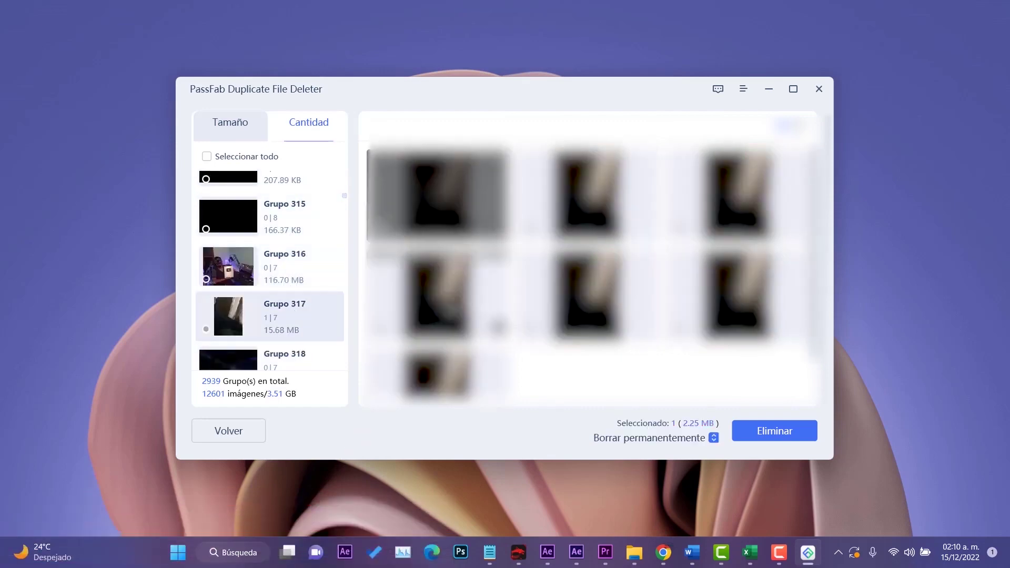
pyautogui.click(437, 295)
pyautogui.click(588, 295)
pyautogui.click(770, 440)
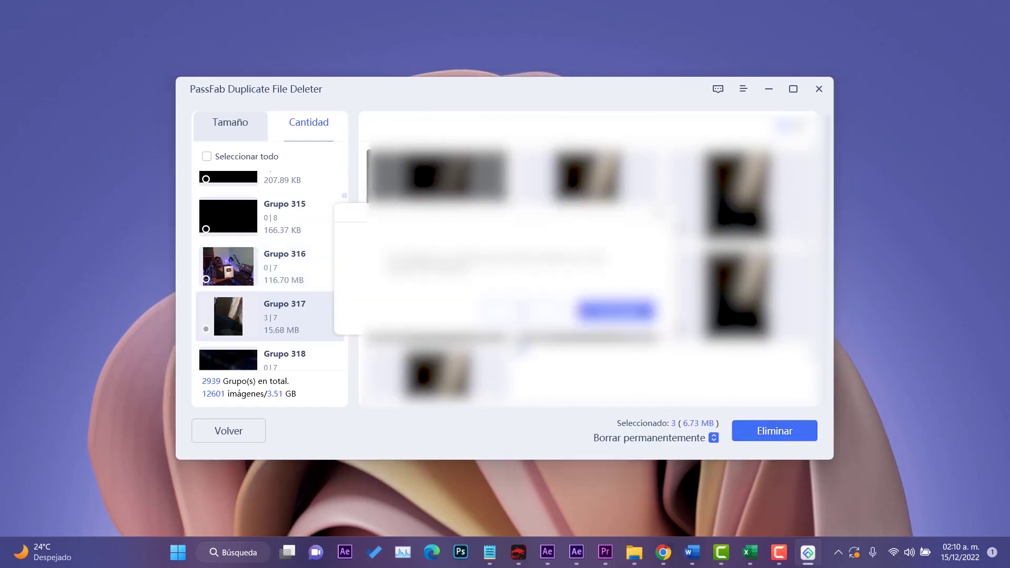
pyautogui.click(520, 311)
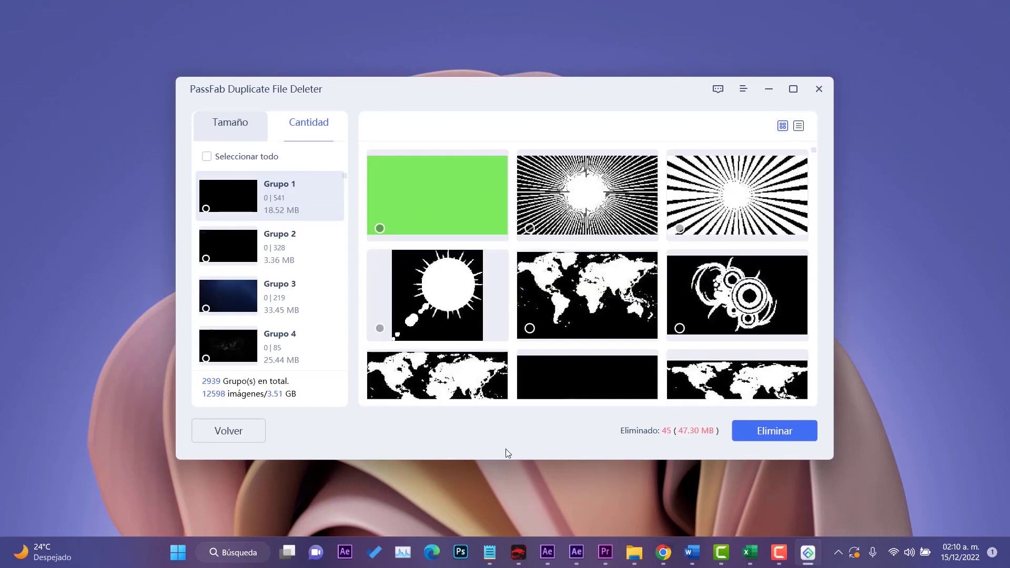
# - Leave the similar-image results, remove the first folder from the scan list, and scan the remaining folder for duplicate files
pyautogui.click(238, 426)
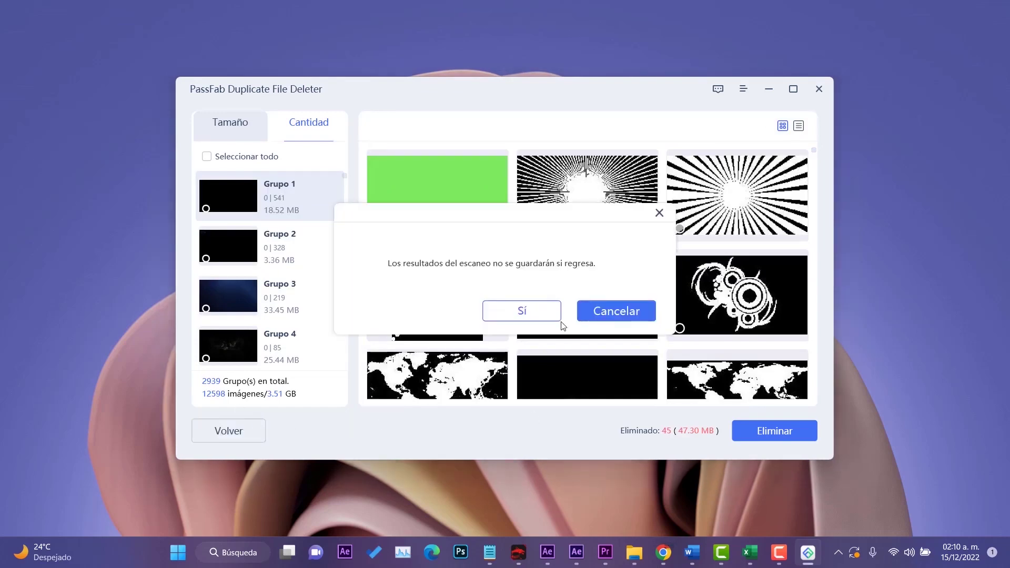
pyautogui.click(545, 315)
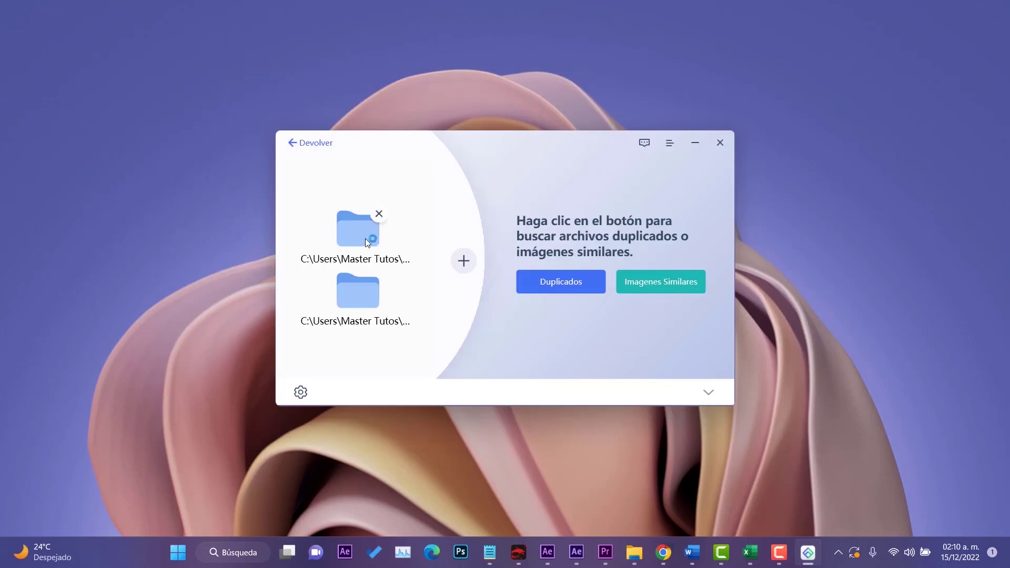
pyautogui.click(379, 214)
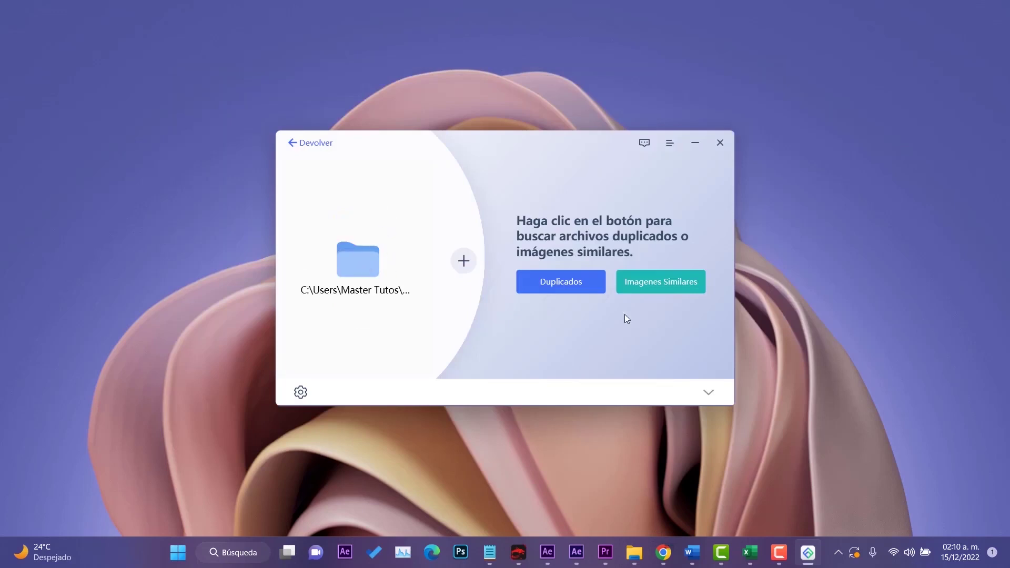
pyautogui.click(568, 287)
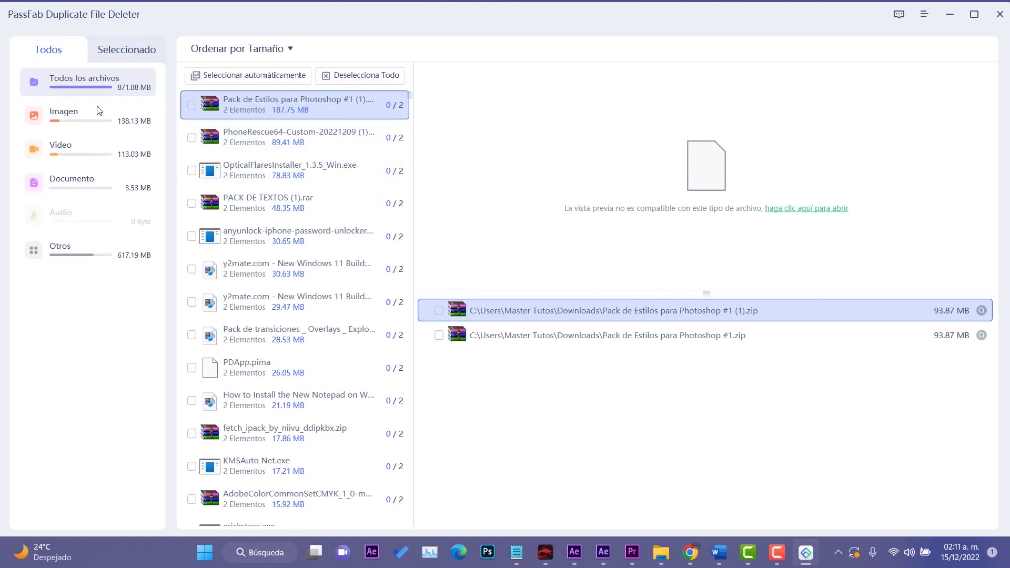
# - Mark the duplicates of Smoke_00272.jpg for deletion, leaving the first copy unmarked
pyautogui.scroll(-20, 309, 197)
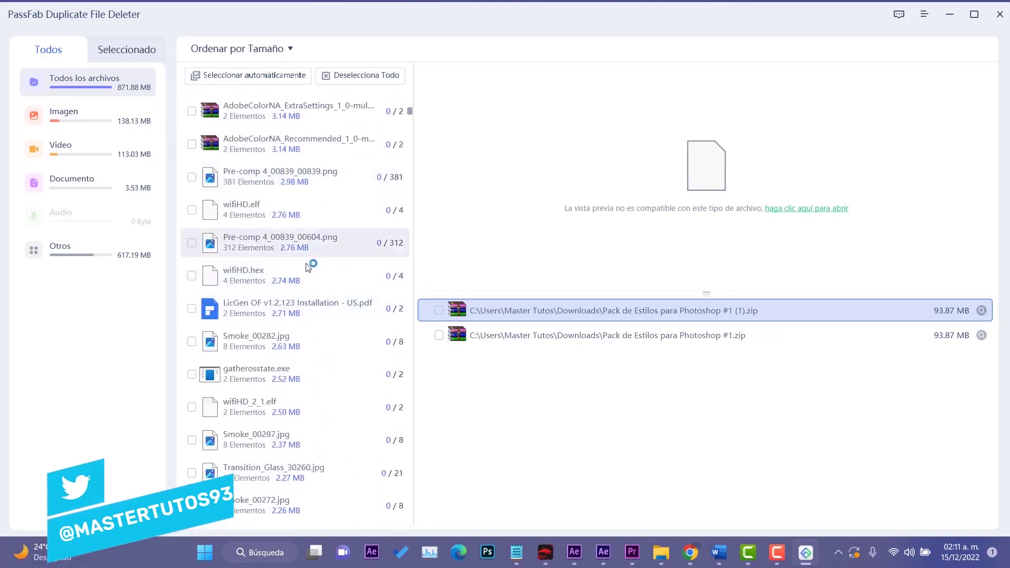
pyautogui.scroll(-5, 315, 263)
pyautogui.click(288, 284)
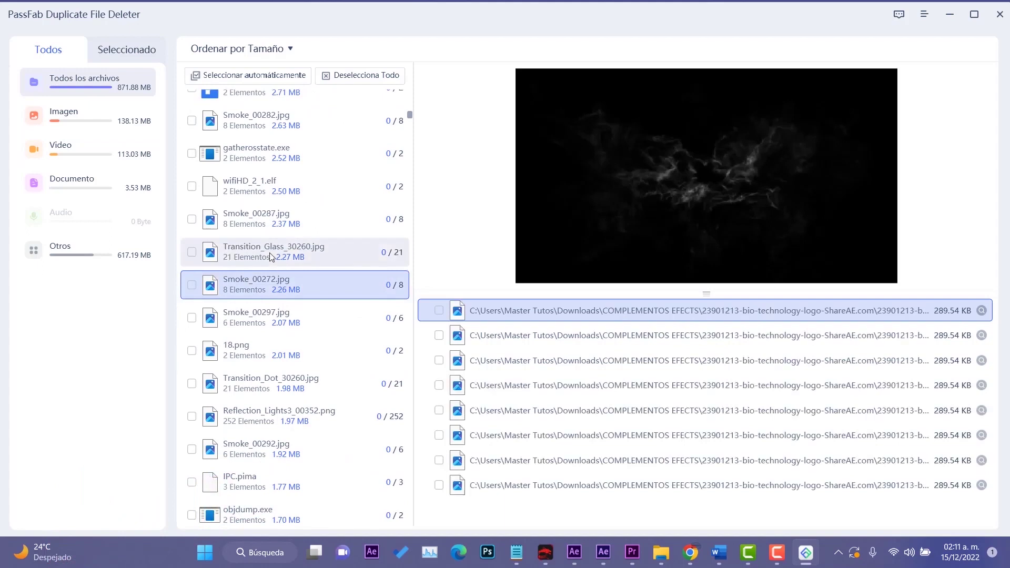
pyautogui.click(187, 286)
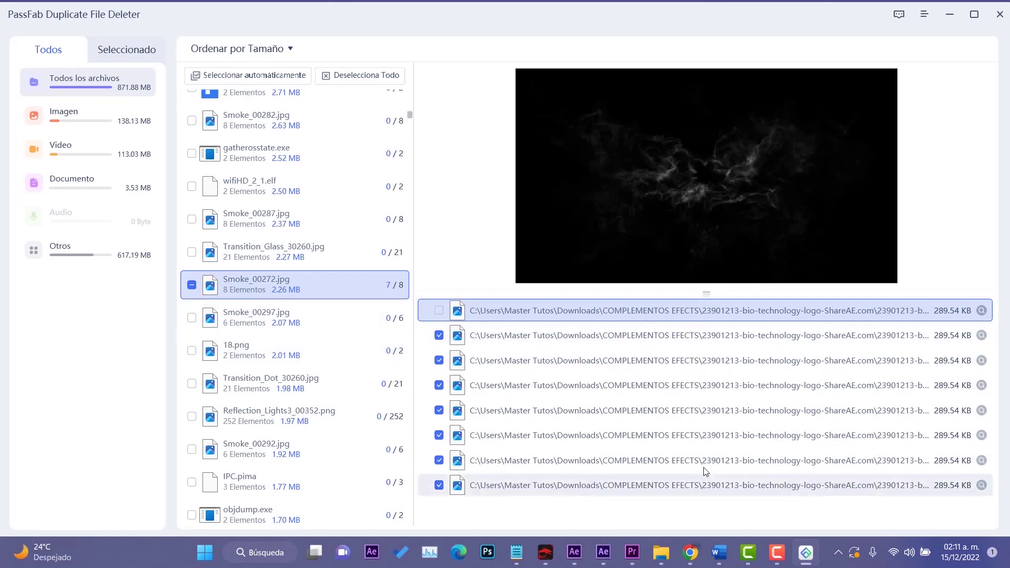
pyautogui.scroll(-3, 284, 374)
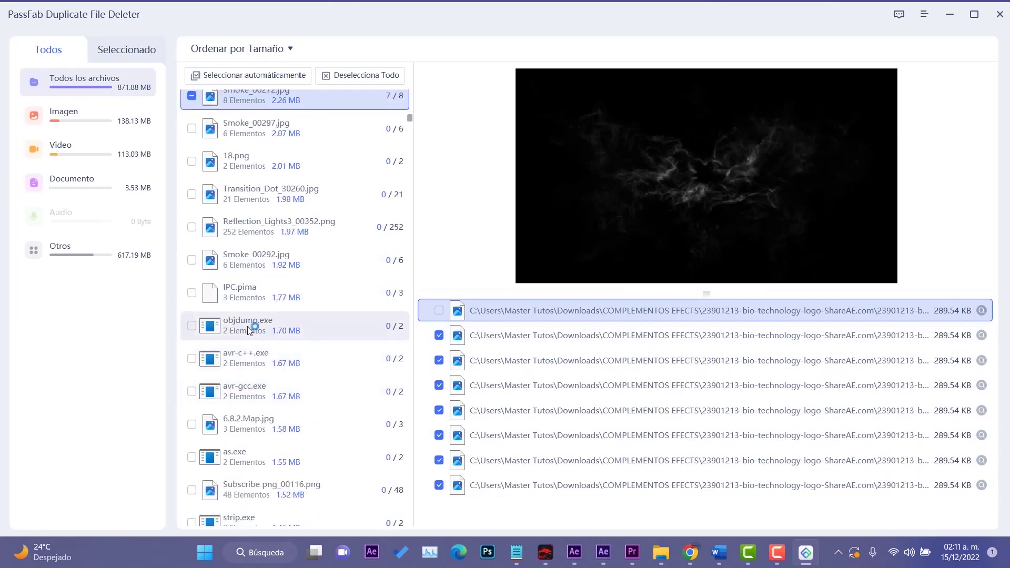
# - Mark the duplicates of Smoke_00289.jpg for deletion, leaving the first copy unmarked
pyautogui.scroll(-10, 246, 356)
pyautogui.scroll(-1, 251, 366)
pyautogui.click(199, 284)
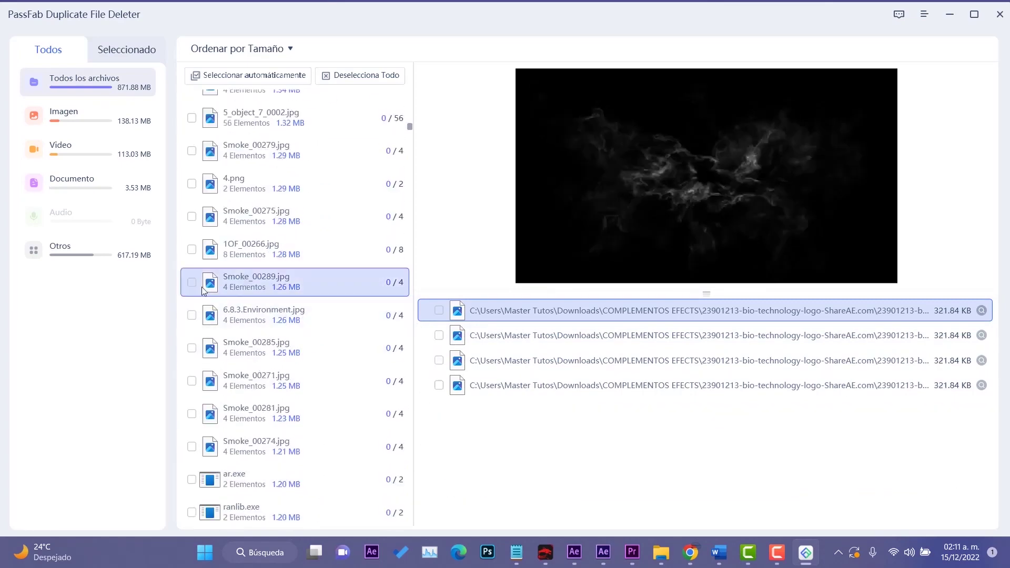
pyautogui.click(191, 282)
# - Mark the second copies of Greek.xml and Korean.xml for deletion
pyautogui.scroll(-15, 273, 405)
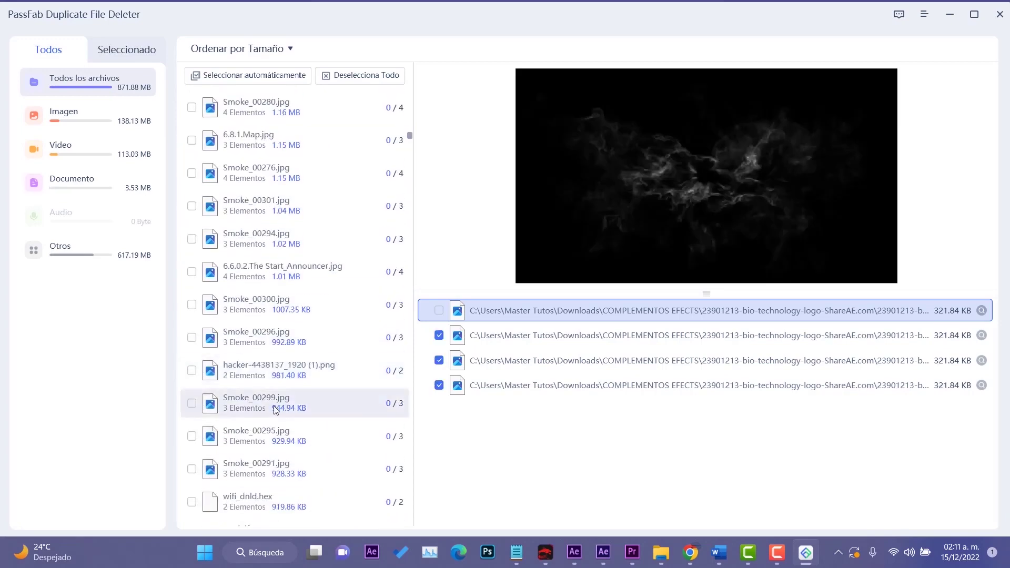
pyautogui.scroll(-10, 274, 416)
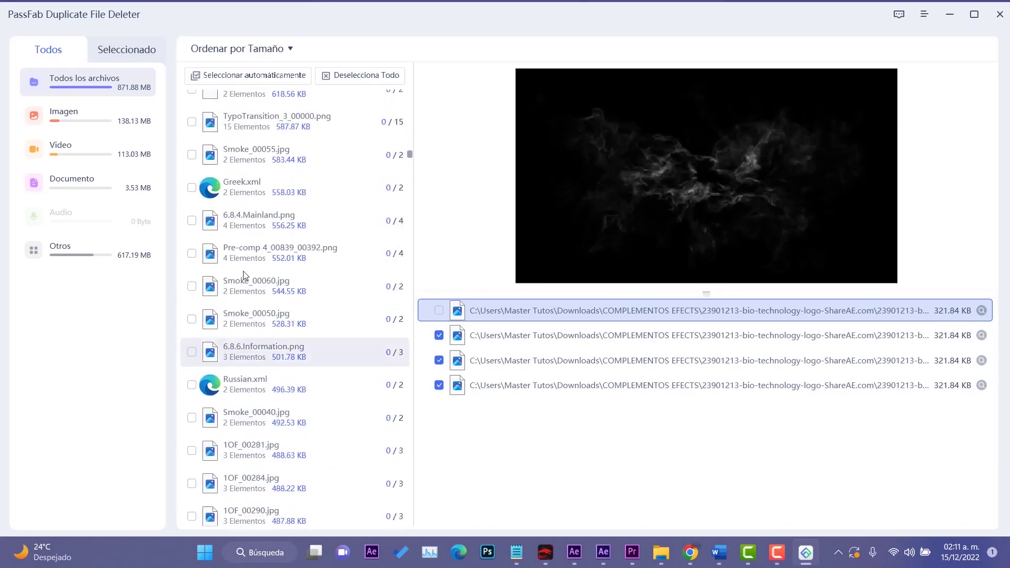
pyautogui.click(238, 193)
pyautogui.scroll(-7, 266, 375)
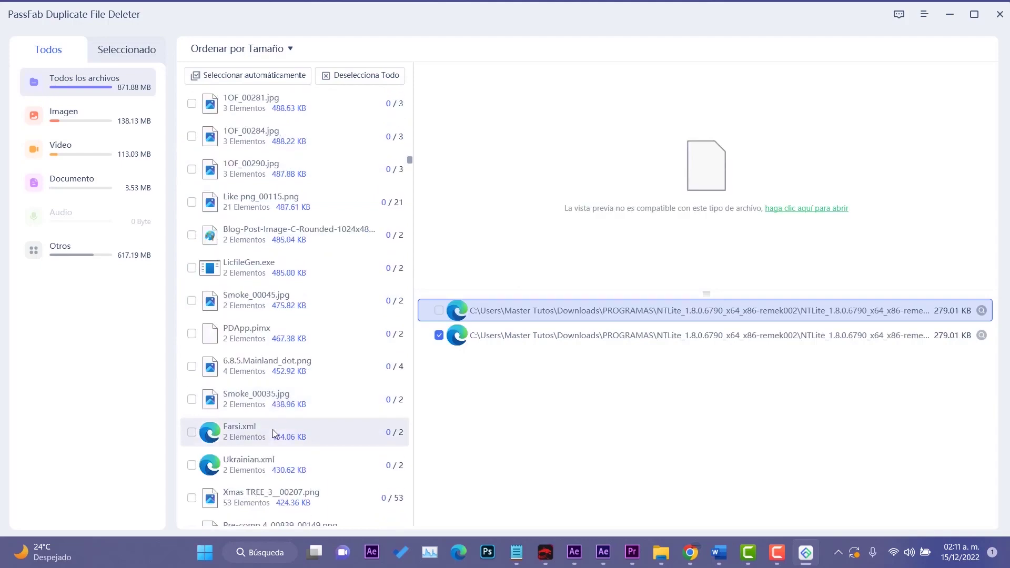
pyautogui.click(244, 341)
pyautogui.scroll(-6, 253, 377)
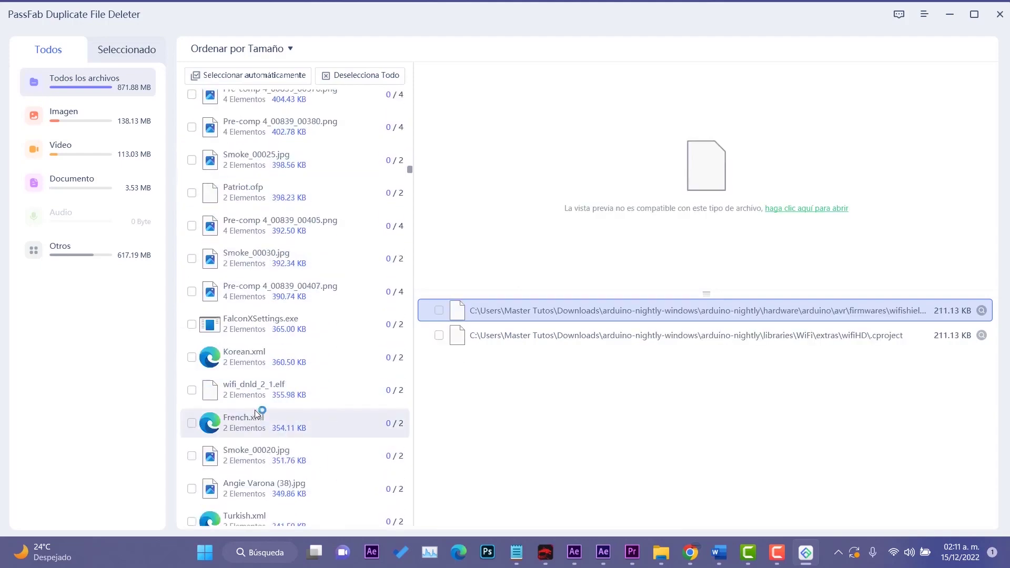
pyautogui.click(259, 356)
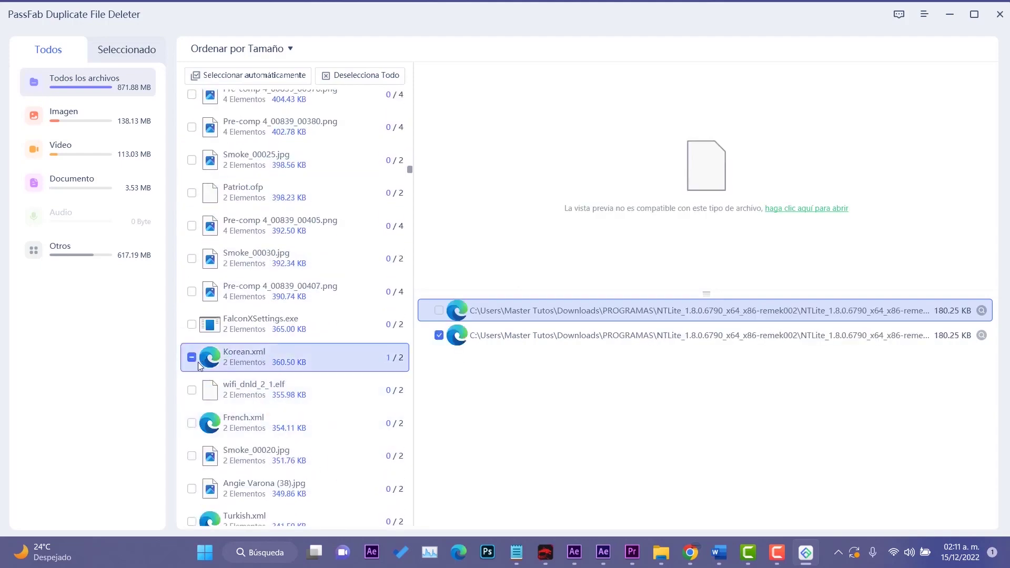
# - Mark the second copy of the Excel workbook "requisitos de video para Master Tutos 93 partition" for deletion
pyautogui.scroll(-10, 261, 392)
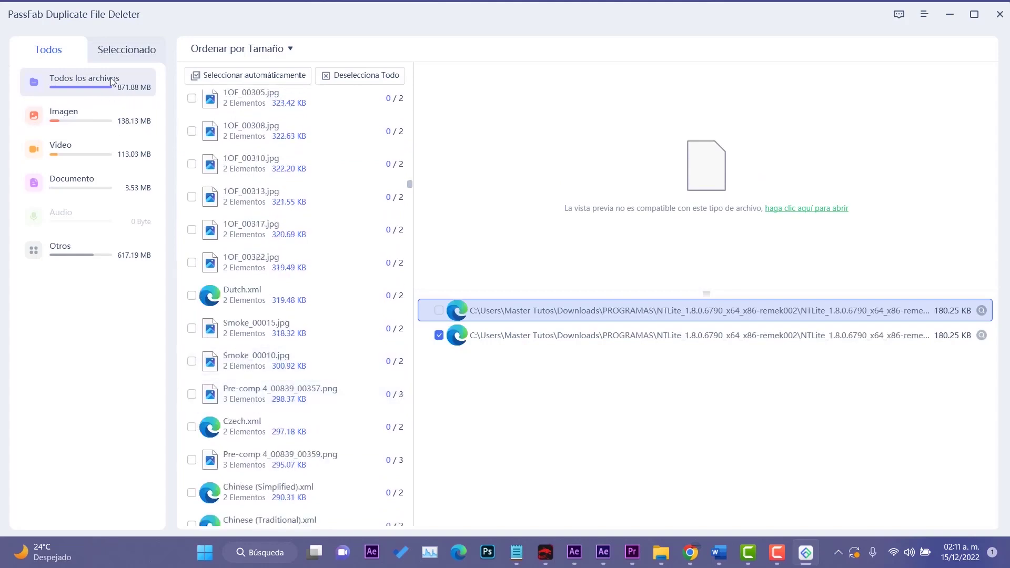
pyautogui.scroll(-10, 265, 392)
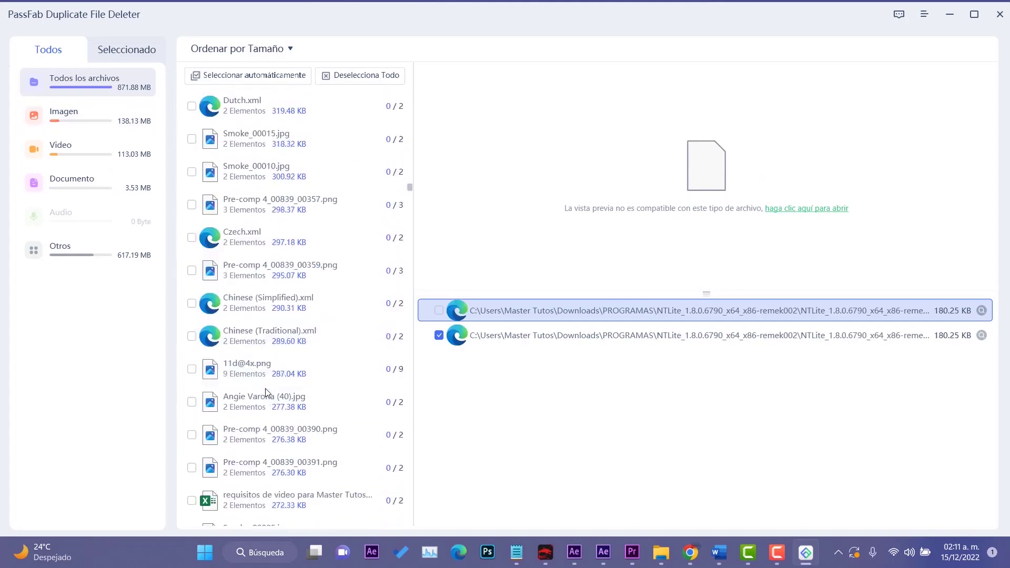
pyautogui.scroll(-5, 265, 399)
pyautogui.scroll(5, 252, 395)
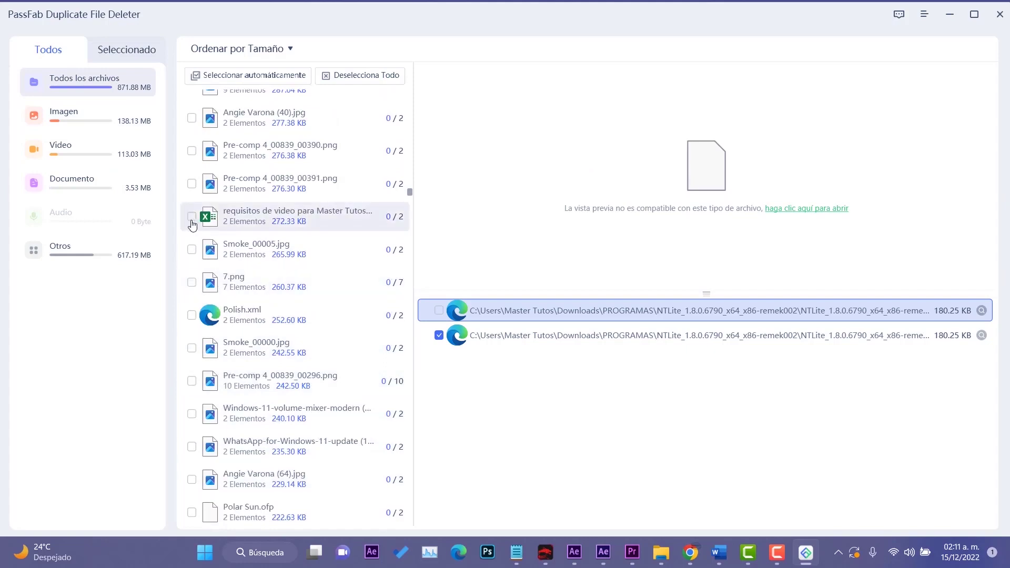
pyautogui.click(192, 222)
# - Preview the adj.bin duplicates among the smallest files and mark the second copy of the 476-byte bg.png group for deletion
pyautogui.scroll(-9, 274, 416)
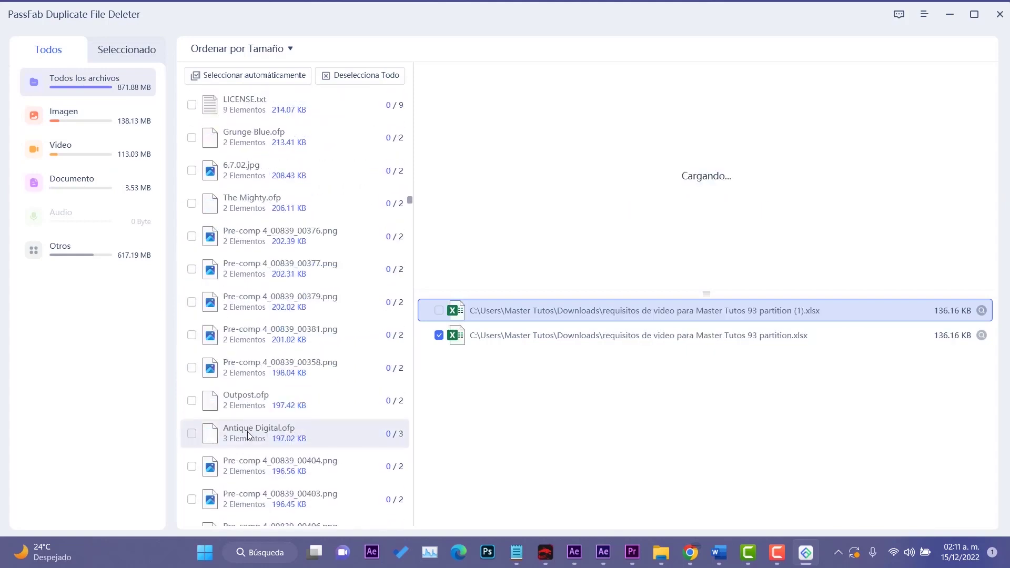
pyautogui.scroll(-3, 250, 430)
pyautogui.scroll(-6, 252, 347)
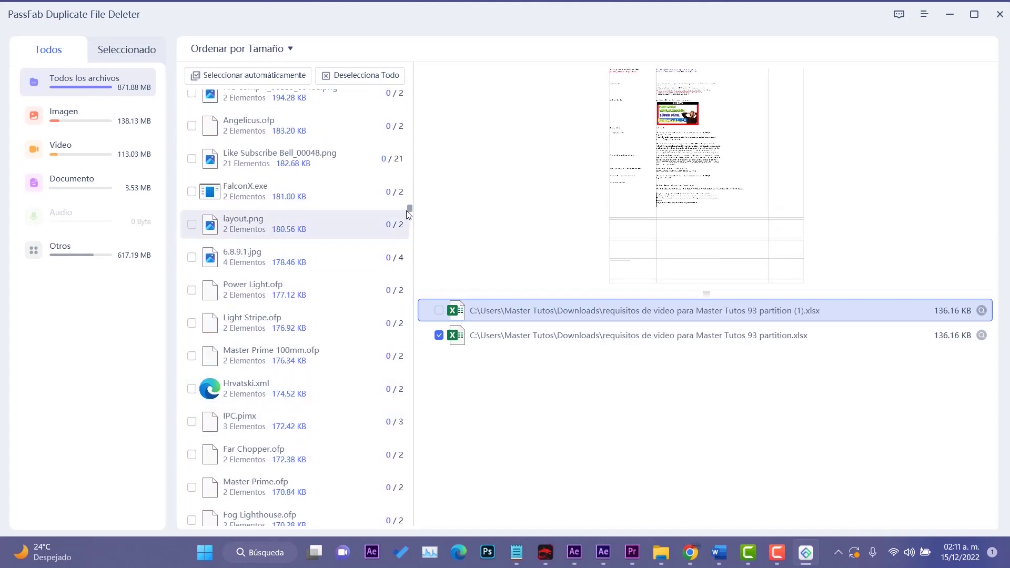
pyautogui.scroll(-10, 404, 368)
pyautogui.moveTo(409, 432); pyautogui.dragTo(405, 500)
pyautogui.click(257, 366)
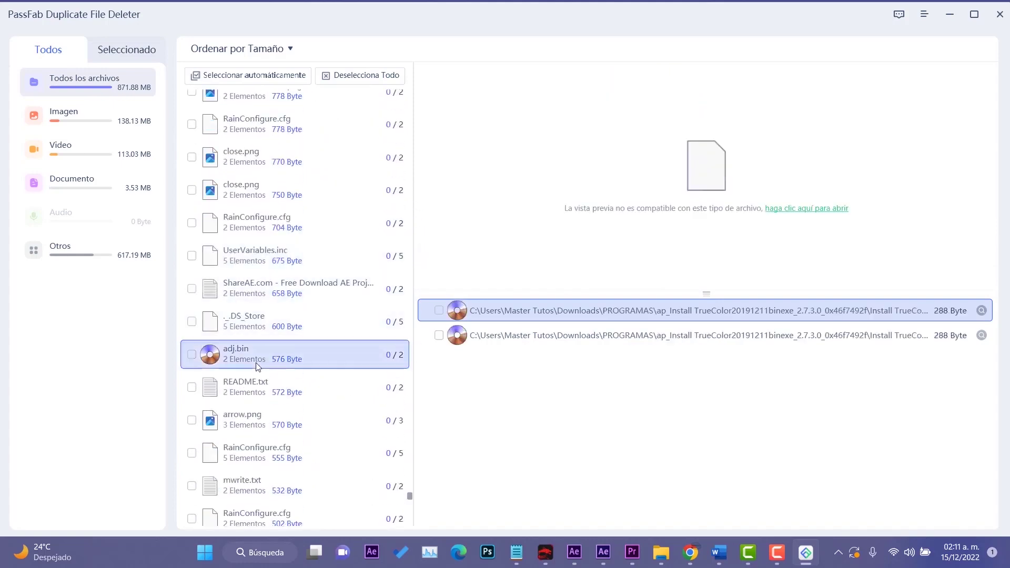
pyautogui.scroll(-5, 254, 369)
pyautogui.click(251, 361)
pyautogui.click(216, 341)
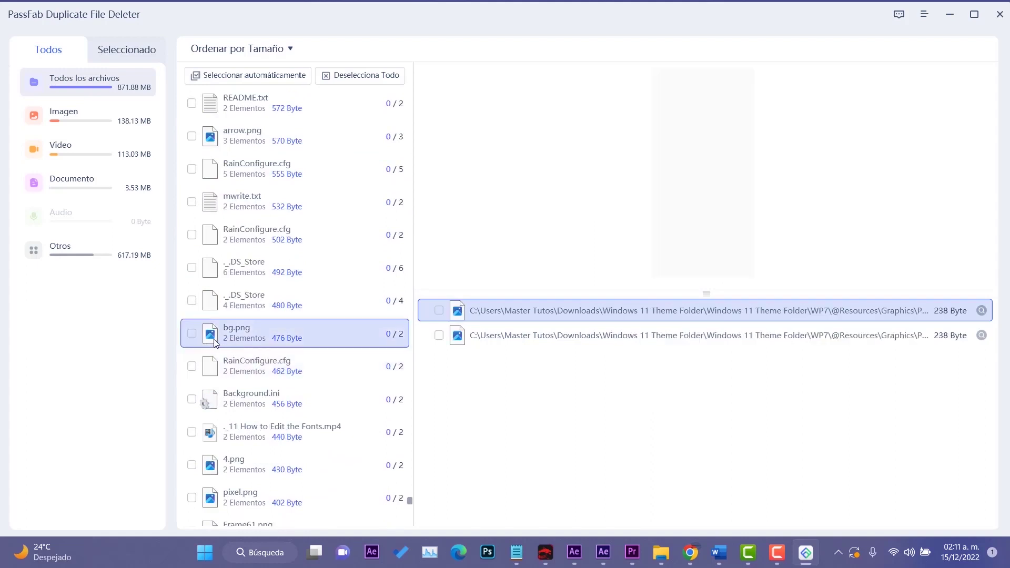
pyautogui.click(191, 334)
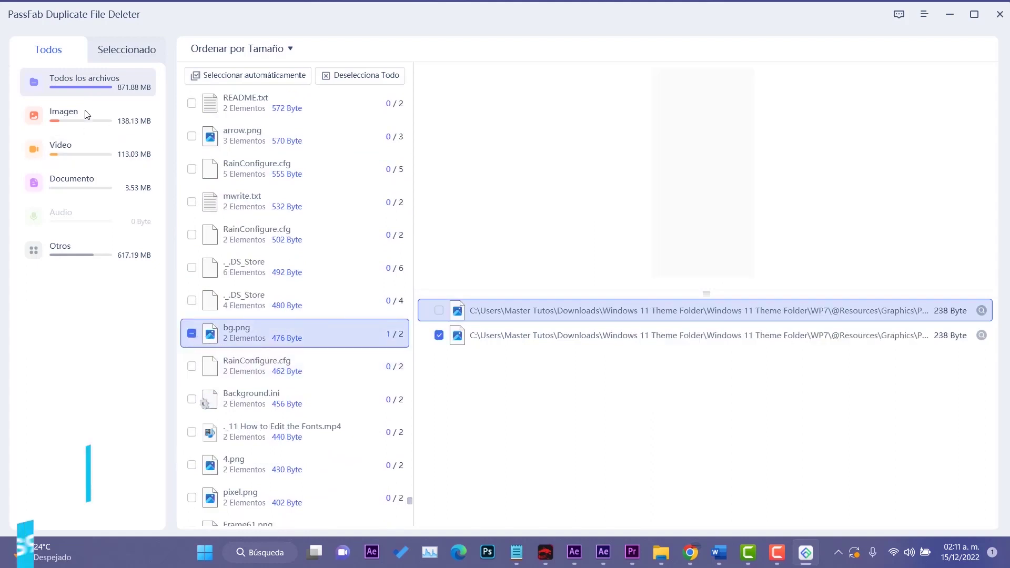
# - Show only the image duplicates and mark the second copies of rainstellarblue.png and the 1.56 KB btn32.png group
pyautogui.click(83, 109)
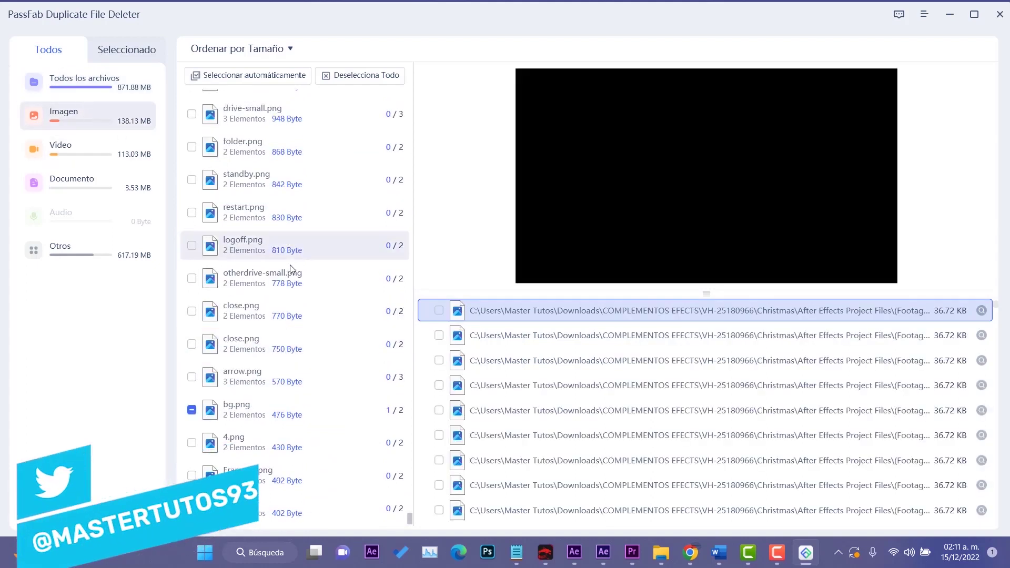
pyautogui.scroll(5, 255, 266)
pyautogui.scroll(1, 255, 267)
pyautogui.click(243, 199)
pyautogui.click(192, 197)
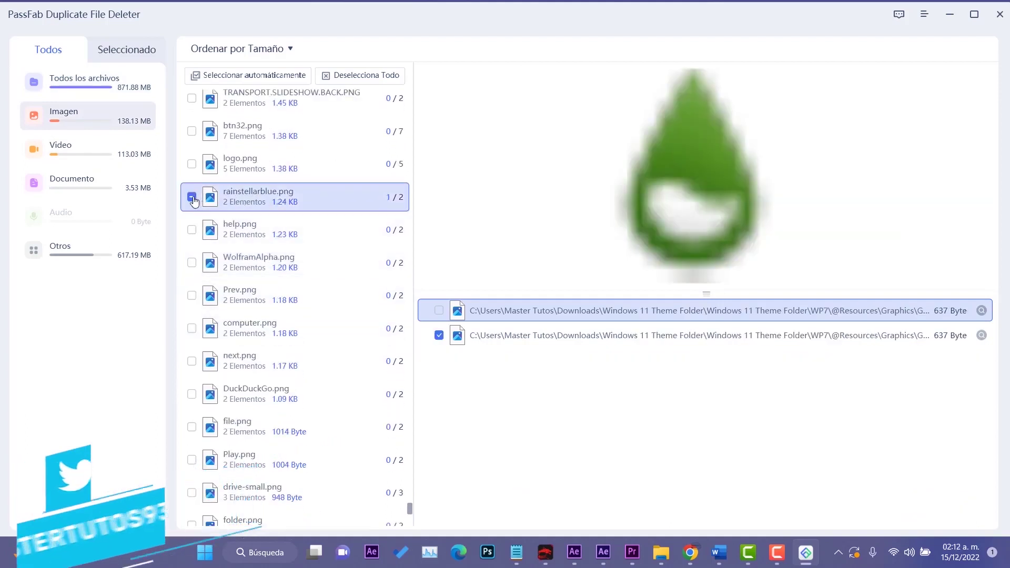
pyautogui.scroll(3, 194, 200)
pyautogui.click(202, 160)
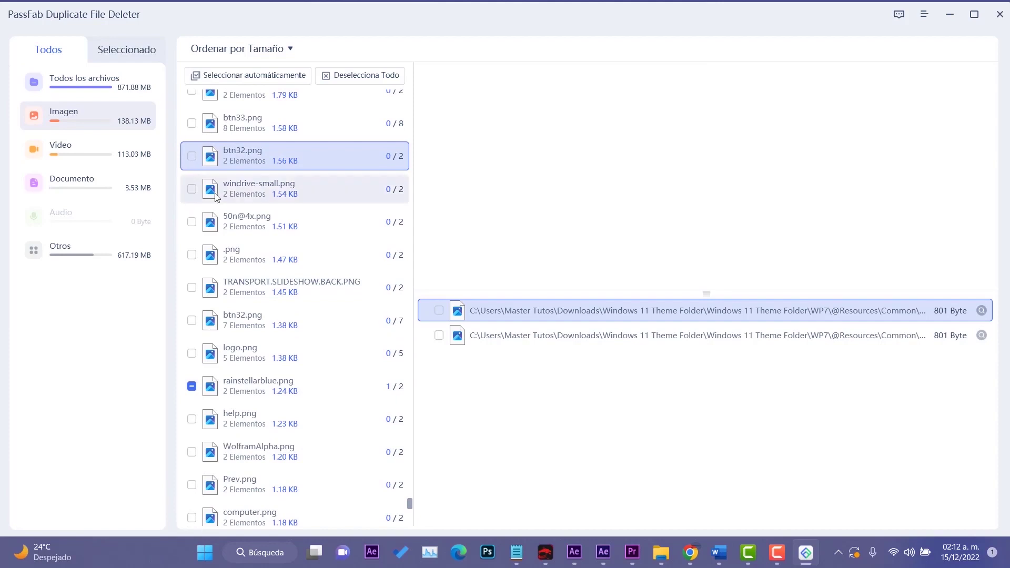
pyautogui.click(193, 158)
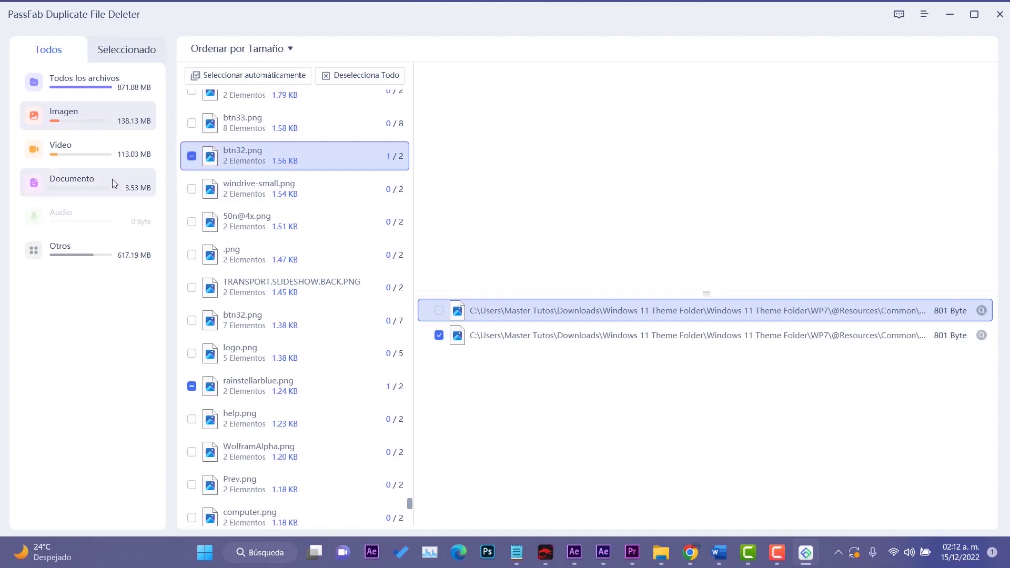
# - Show only the video duplicates and mark the second copy of ._11 How to Edit the Fonts.mp4 for deletion
pyautogui.click(79, 148)
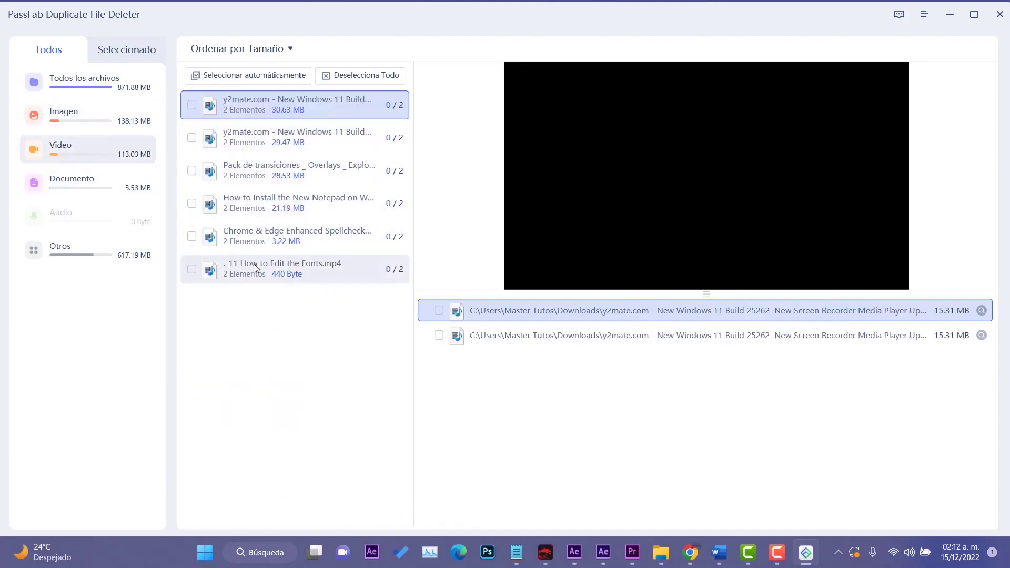
pyautogui.click(251, 276)
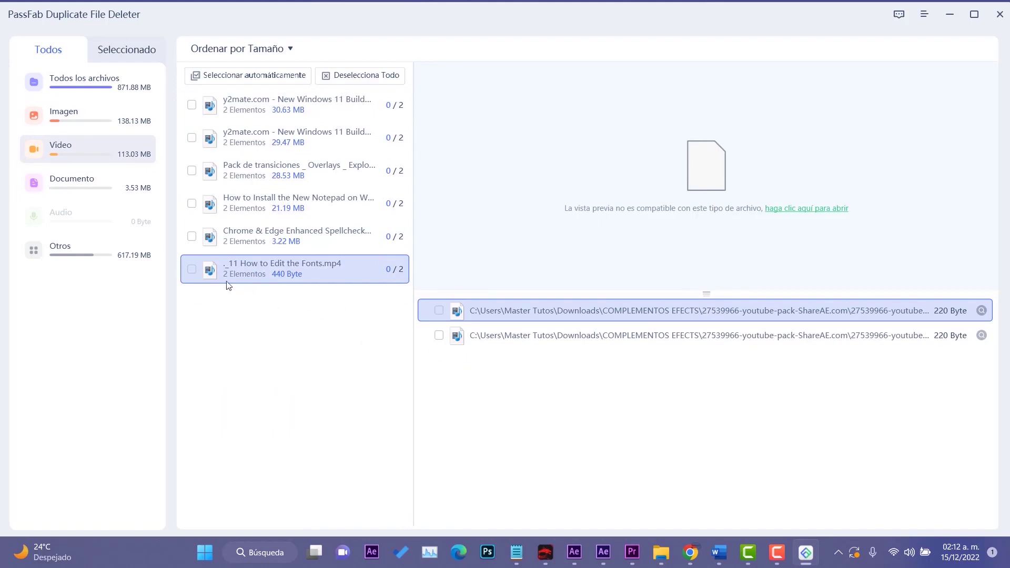
pyautogui.click(192, 269)
# - Maximize the program window so it fits the screen, and permanently delete all the marked duplicate files
pyautogui.moveTo(651, 19); pyautogui.dragTo(537, 3)
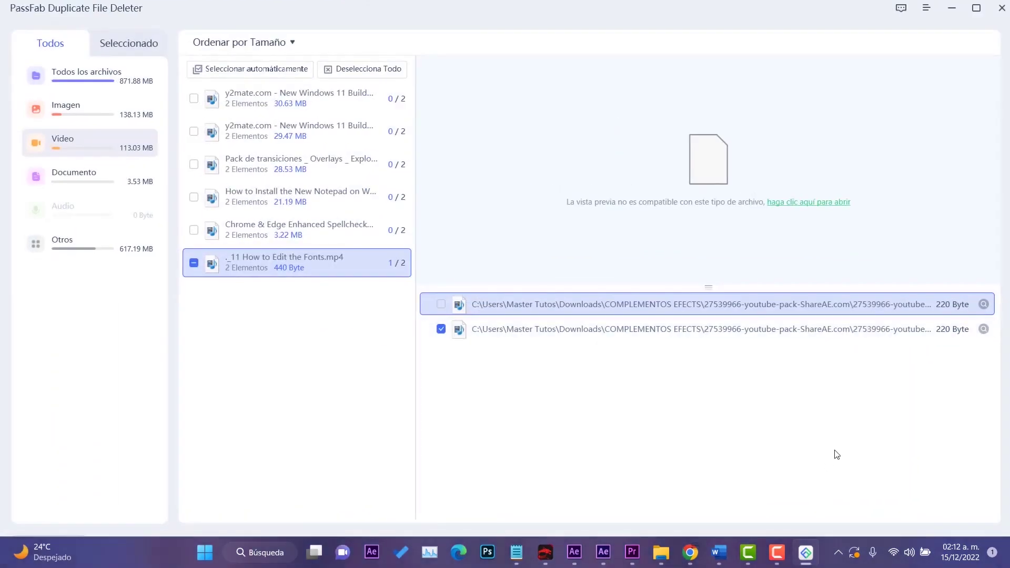
pyautogui.click(952, 10)
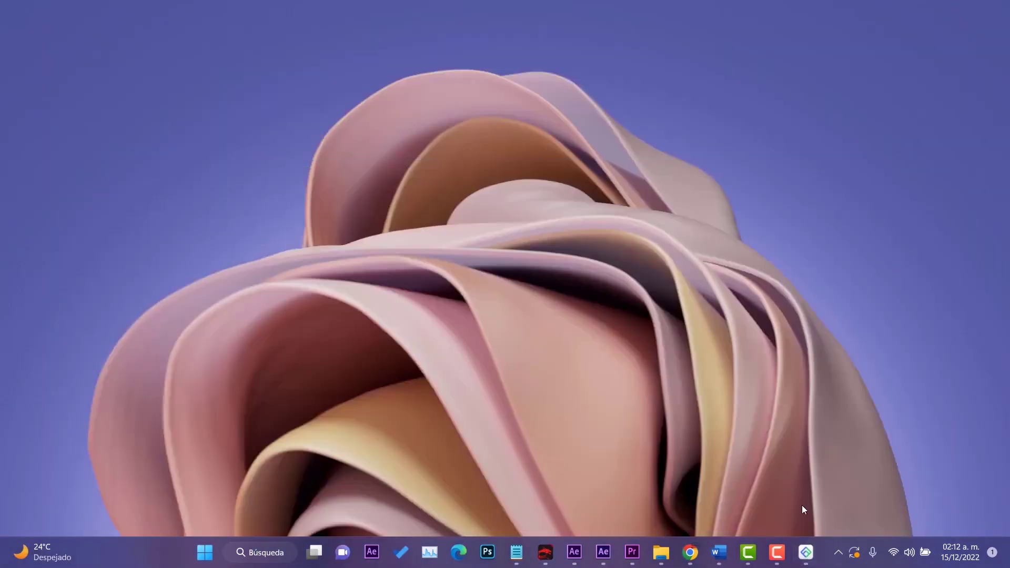
pyautogui.click(805, 552)
pyautogui.click(975, 16)
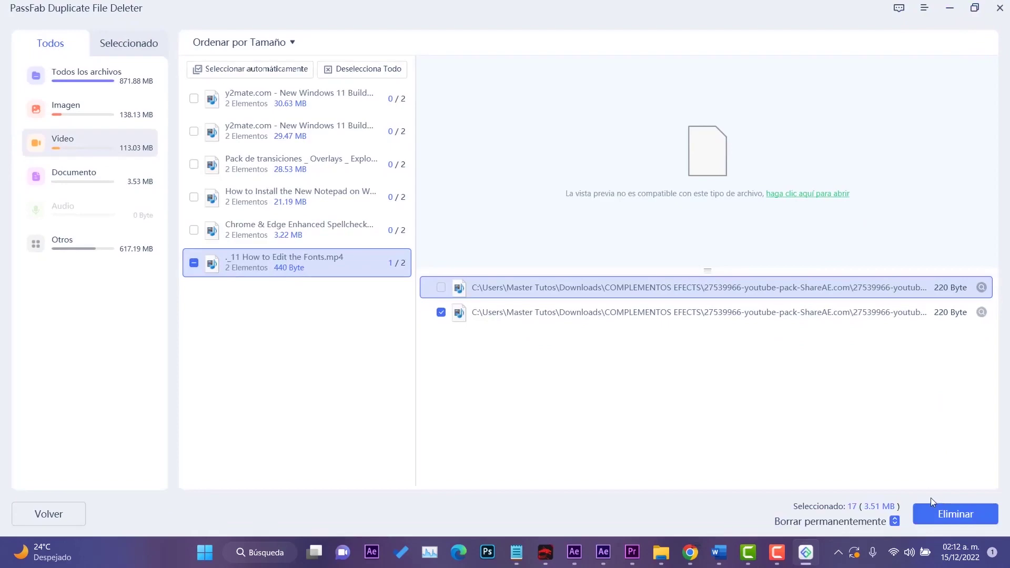
pyautogui.click(932, 508)
pyautogui.click(542, 318)
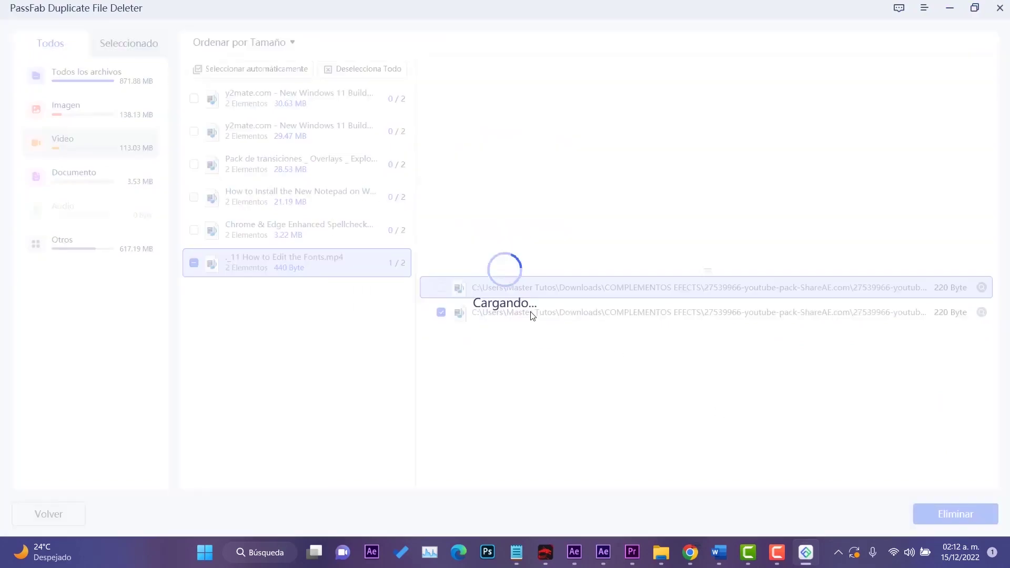